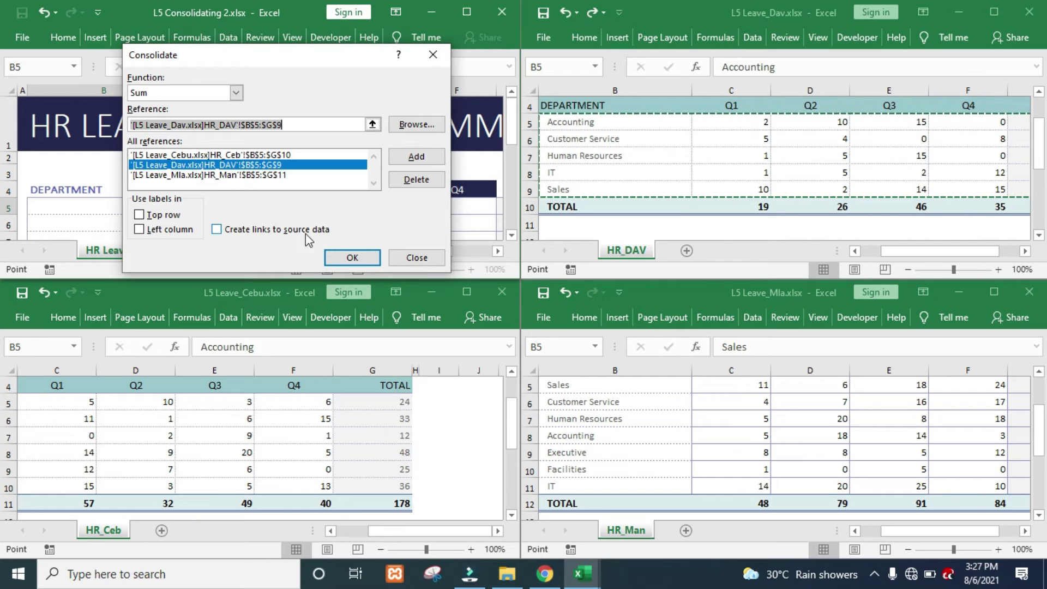
# Enable Left column labels and run the Sum consolidation of the Cebu, Davao and Manila ranges
pyautogui.click(139, 229)
pyautogui.click(353, 257)
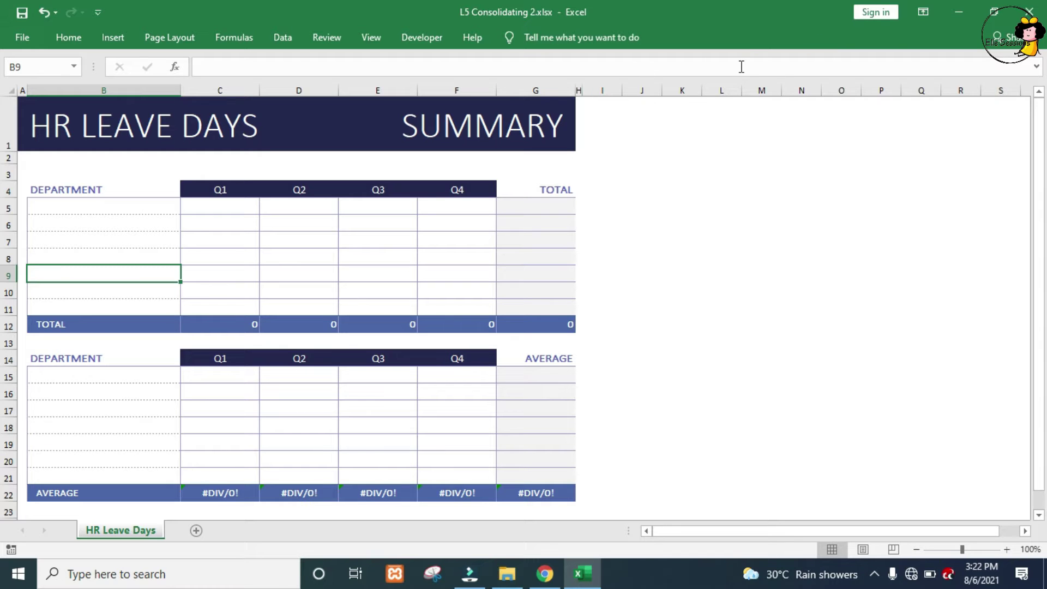
# Open L5 Leave_Mla, L5 Leave_Cebu and L5 Leave_Dav together in one go
pyautogui.hotkey('ctrl', 'o')
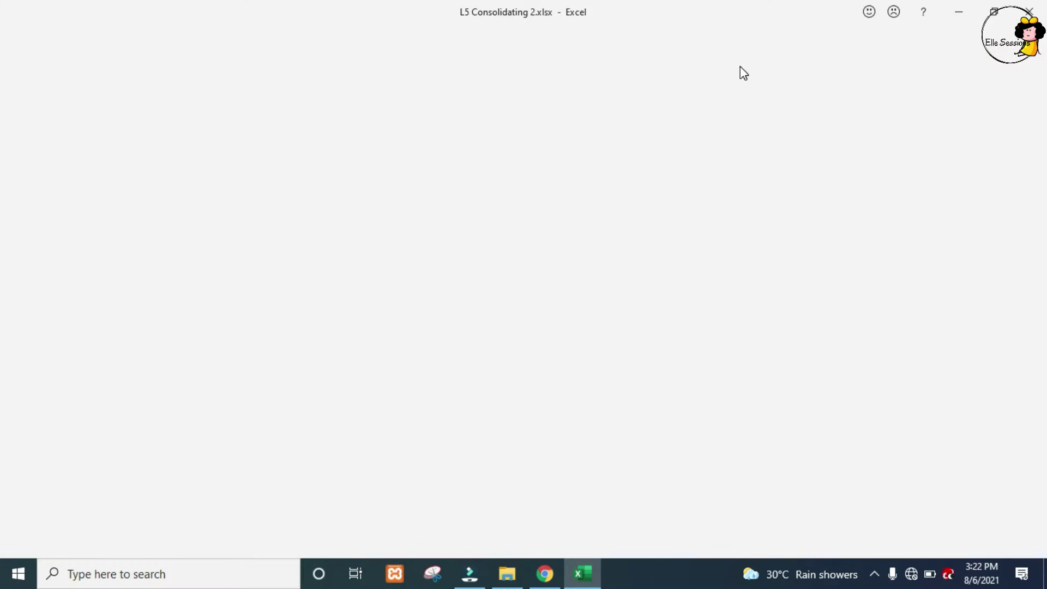
pyautogui.click(207, 270)
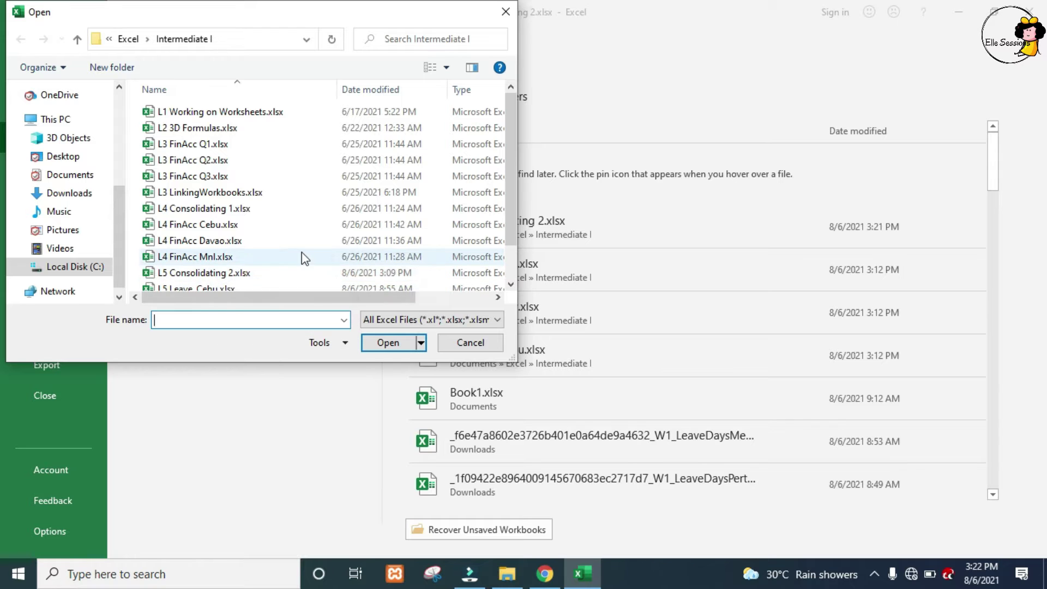
pyautogui.scroll(-1, 307, 263)
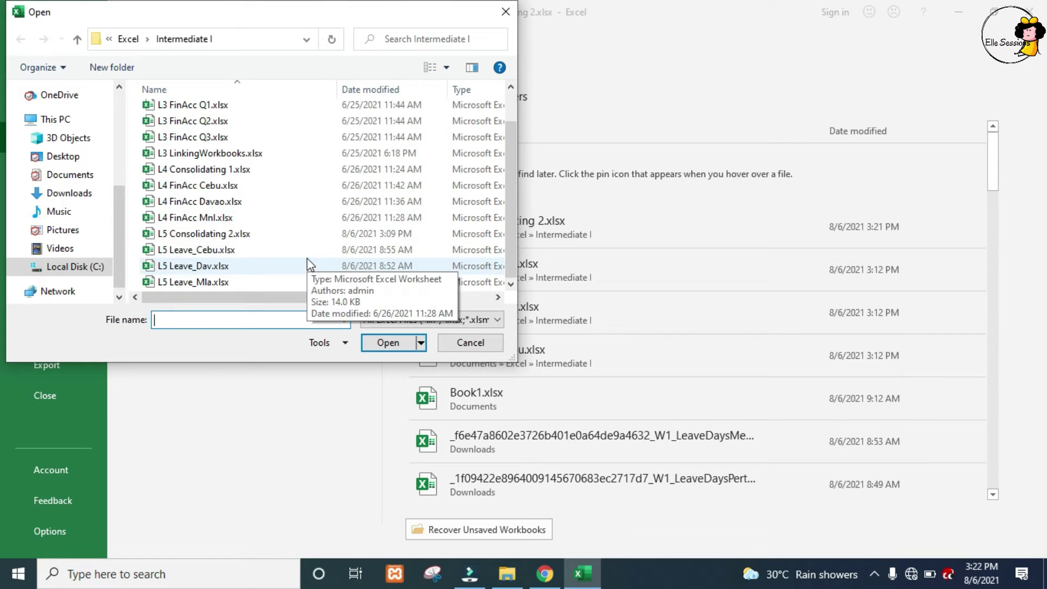
pyautogui.click(228, 282)
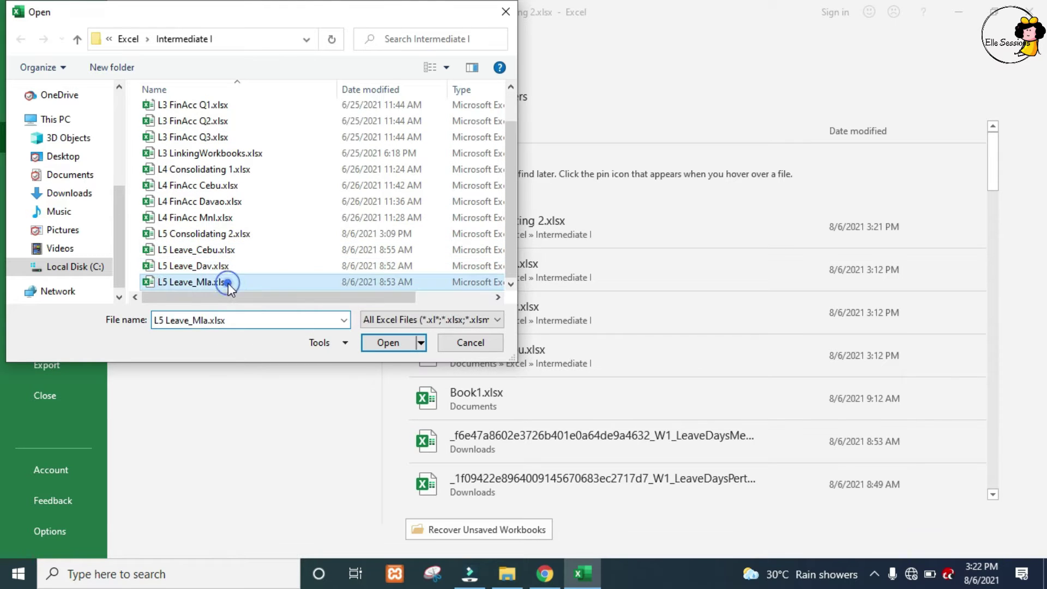
pyautogui.keyDown('shift'); pyautogui.click(227, 250); pyautogui.keyUp('shift')
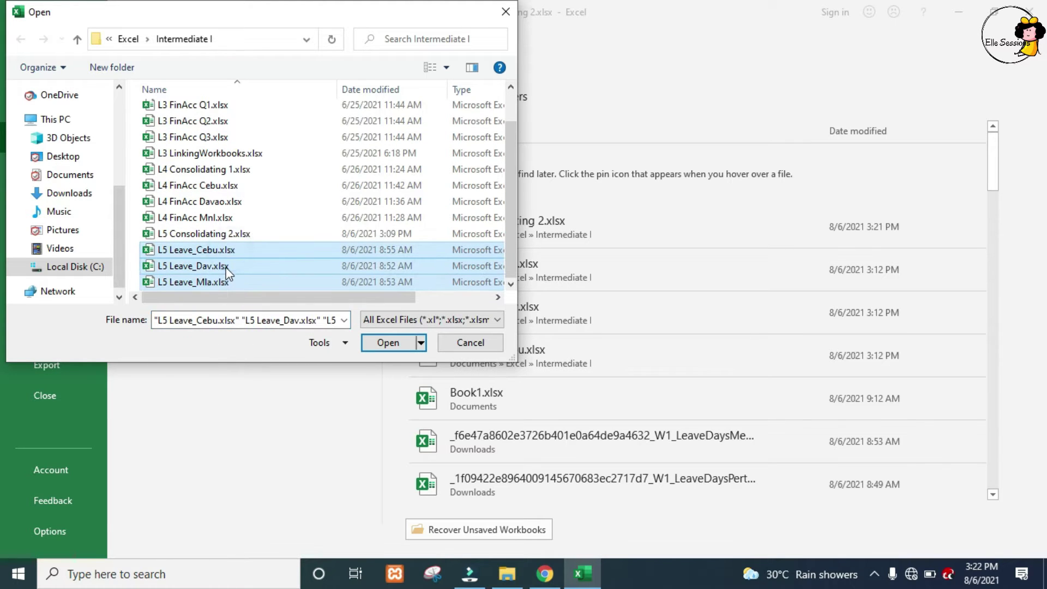
pyautogui.click(397, 344)
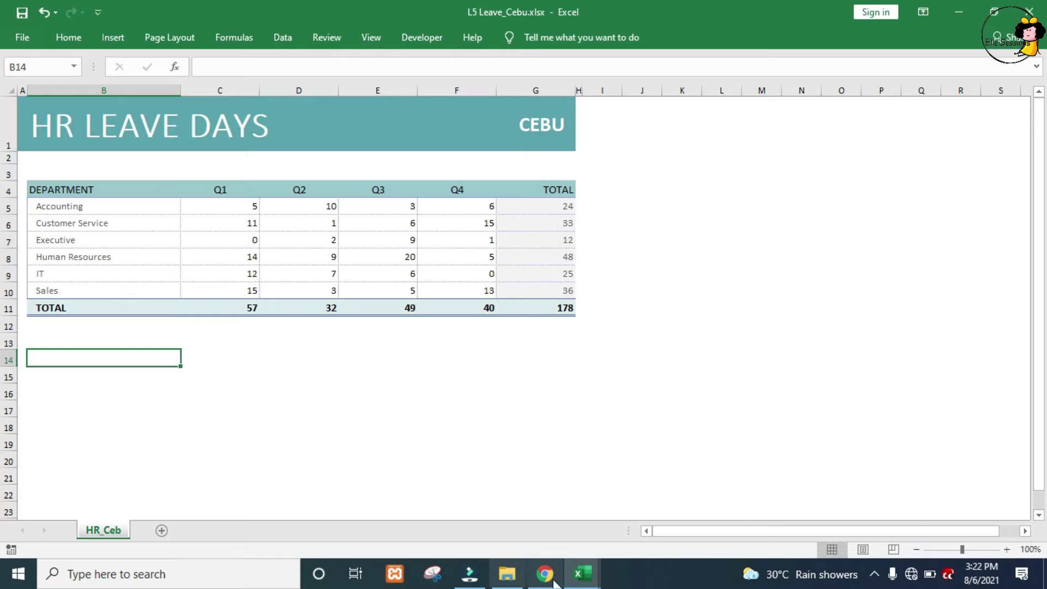
# Bring L5 Consolidating 2 to the front and tile all four workbook windows with Arrange All
pyautogui.moveTo(582, 574)
pyautogui.click(336, 518)
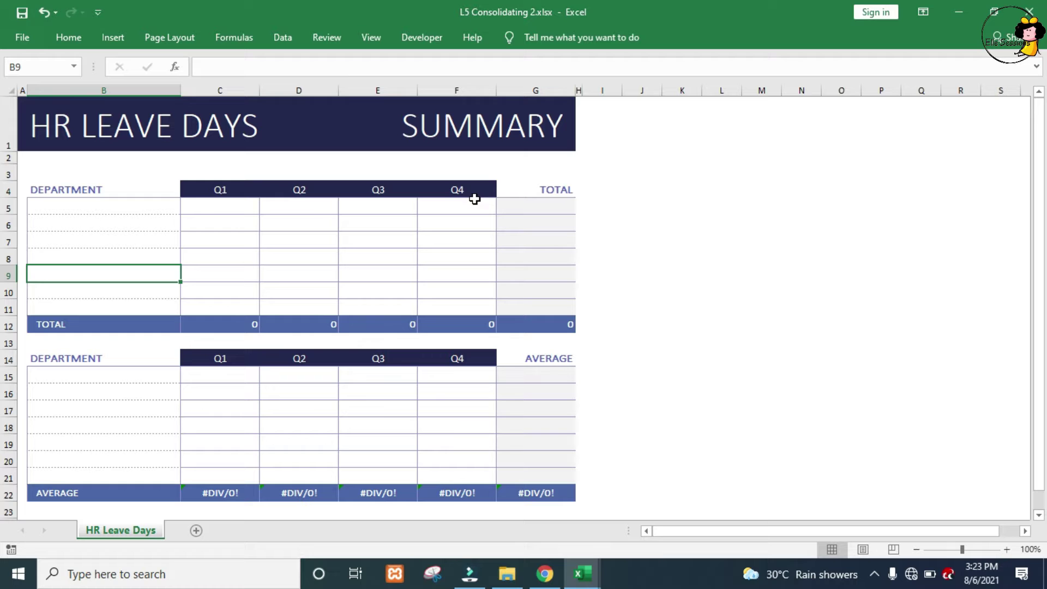
pyautogui.click(370, 38)
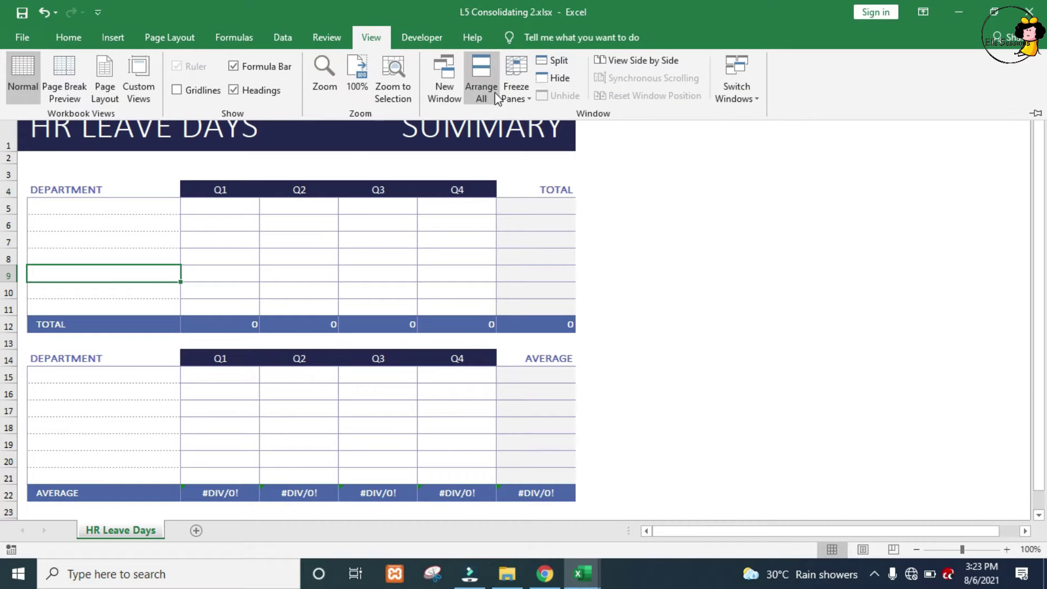
pyautogui.click(481, 82)
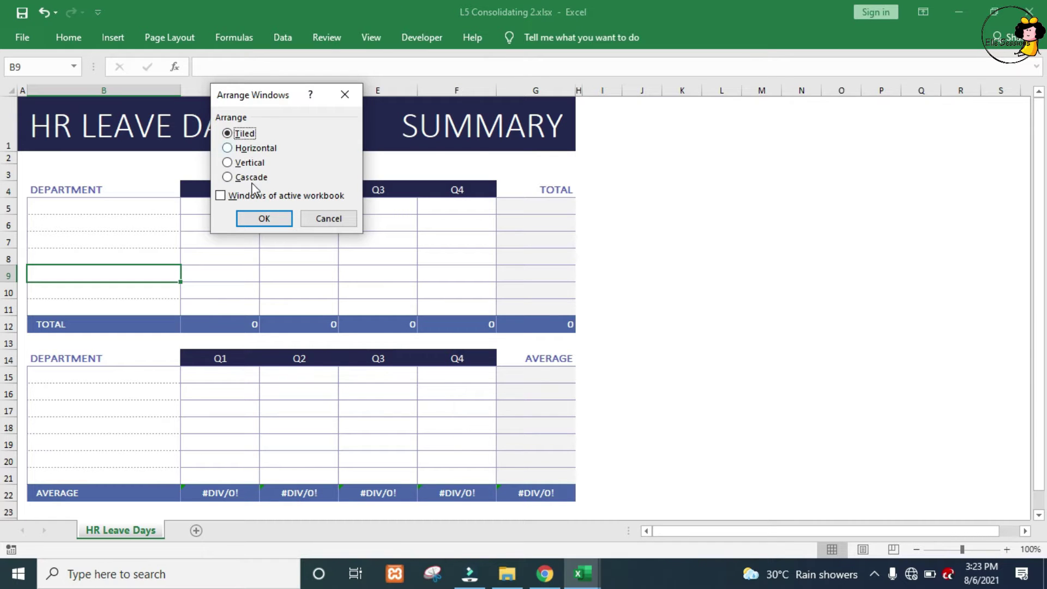
pyautogui.click(265, 220)
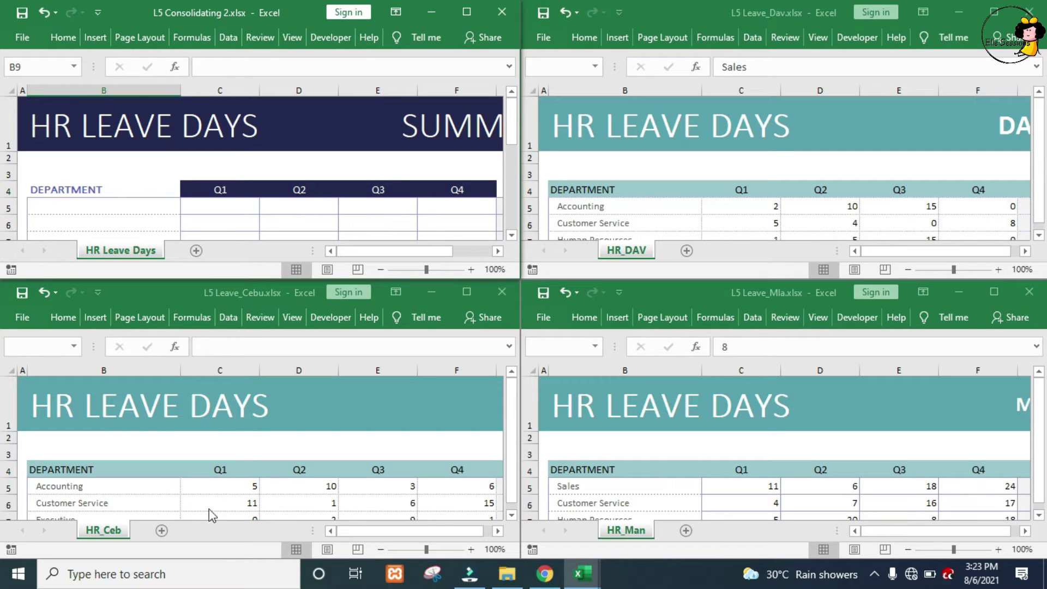
pyautogui.click(599, 204)
pyautogui.click(599, 204)
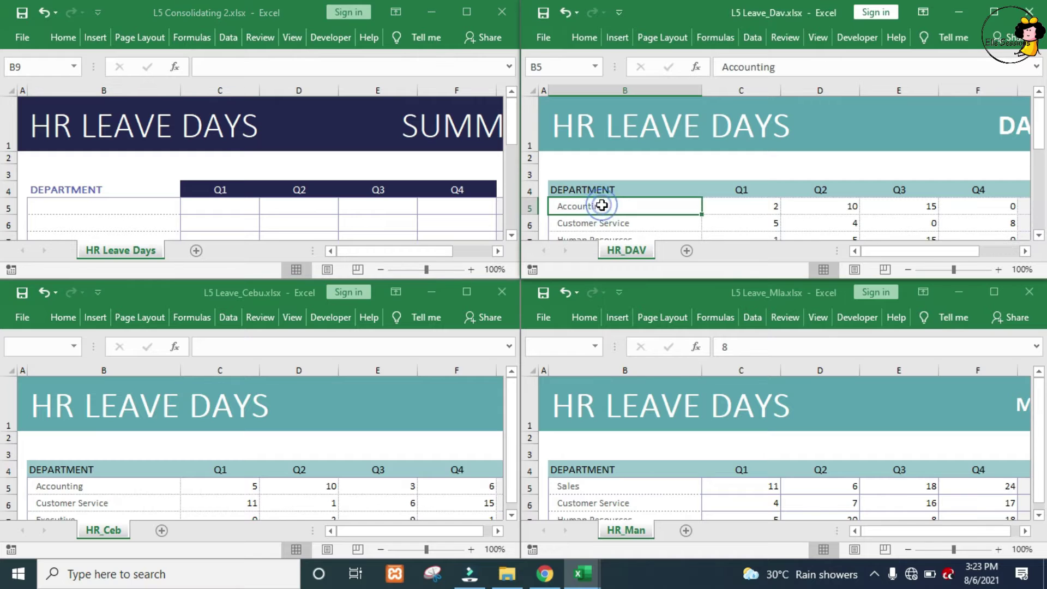
pyautogui.scroll(-1, 616, 183)
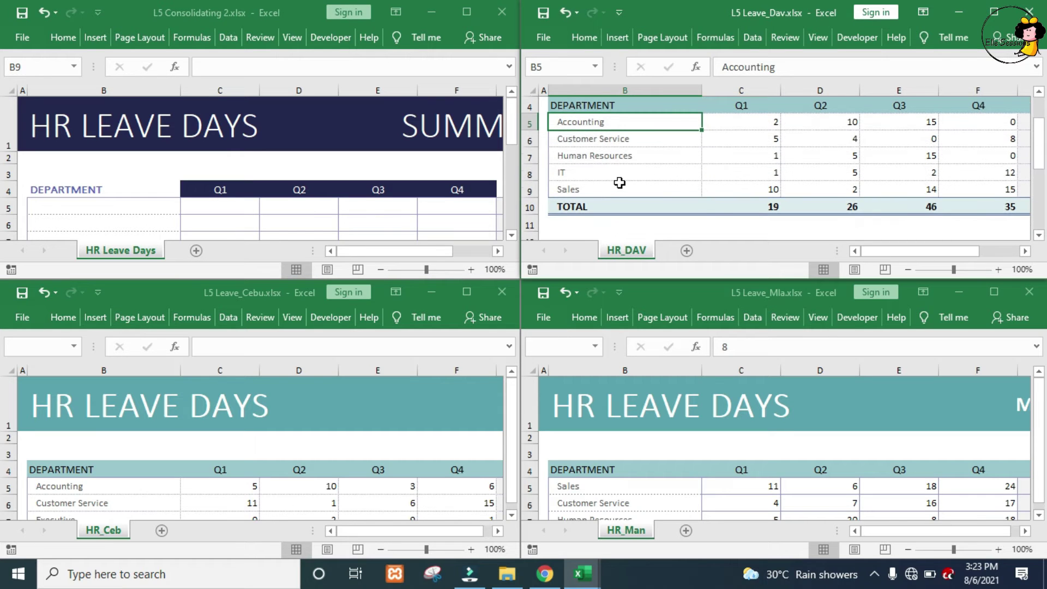
pyautogui.keyDown('shift'); pyautogui.click(620, 183); pyautogui.keyUp('shift')
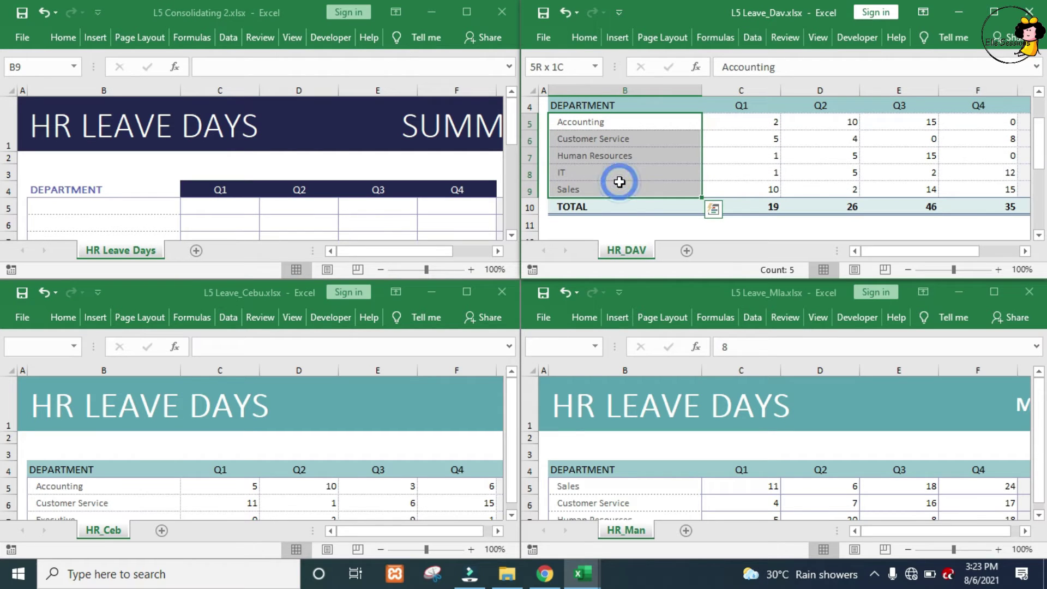
pyautogui.click(71, 487)
pyautogui.scroll(-2, 81, 486)
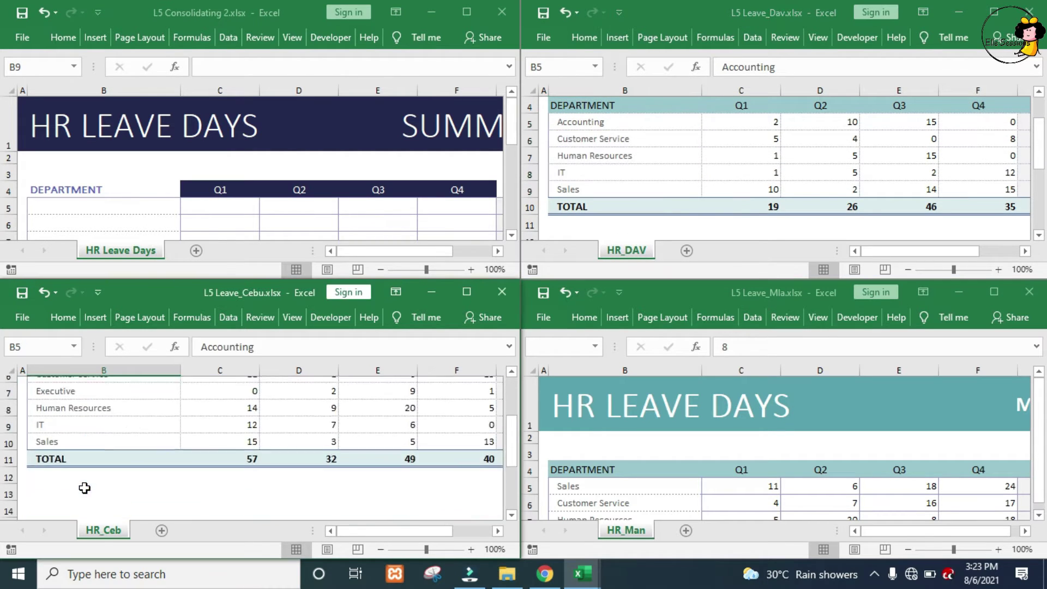
pyautogui.keyDown('shift'); pyautogui.click(91, 435); pyautogui.keyUp('shift')
pyautogui.click(568, 484)
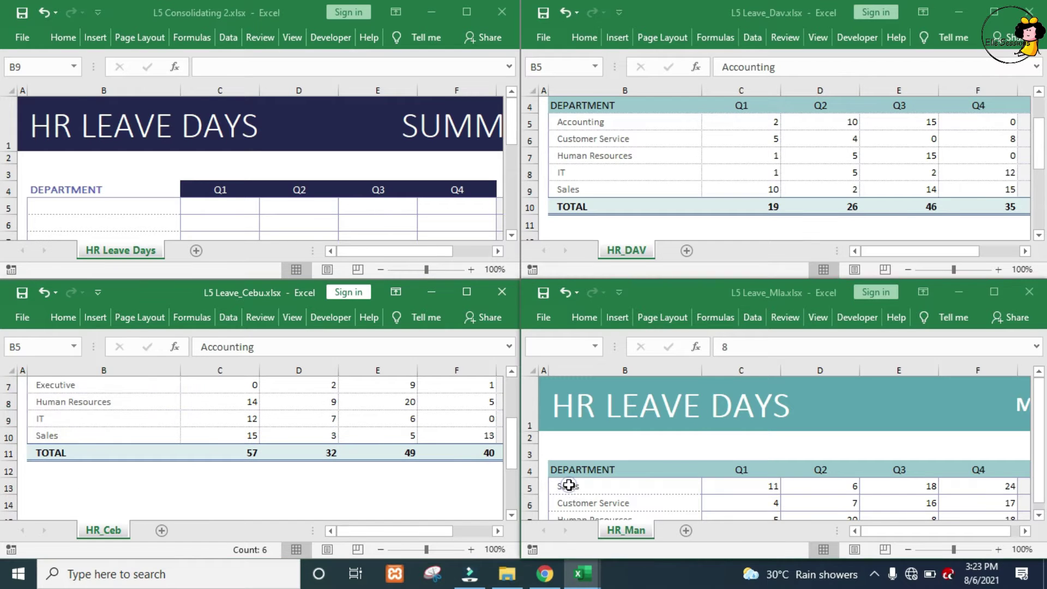
pyautogui.scroll(-1, 570, 488)
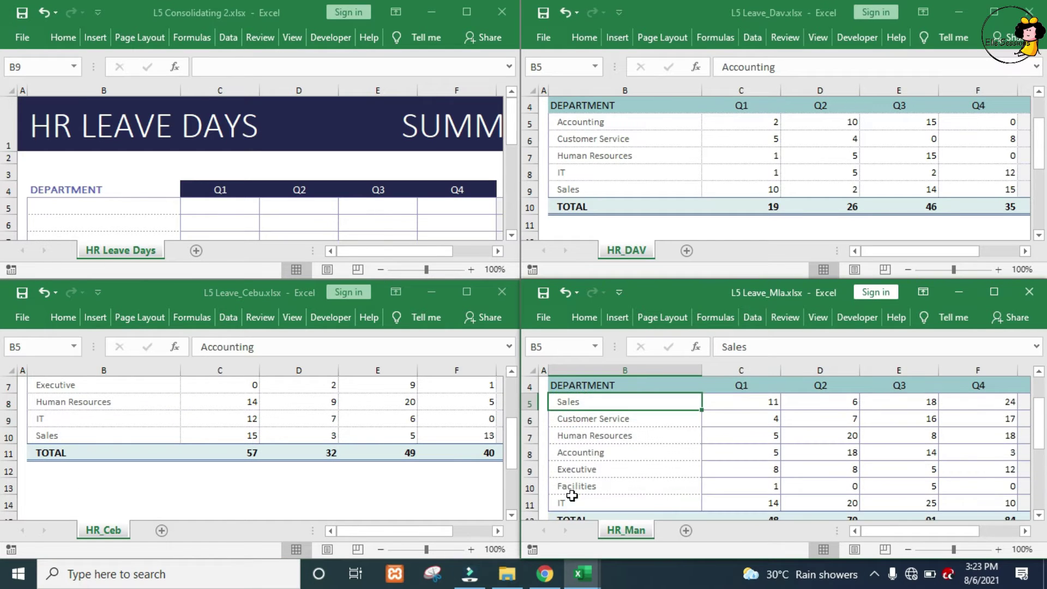
pyautogui.keyDown('shift'); pyautogui.click(571, 496); pyautogui.keyUp('shift')
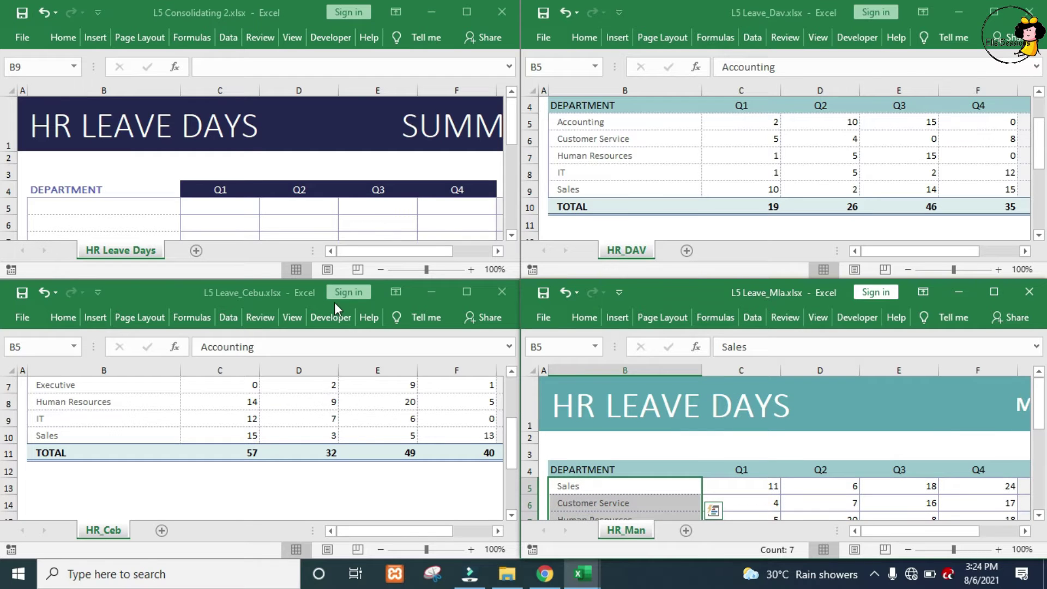
pyautogui.click(151, 290)
pyautogui.scroll(2, 271, 436)
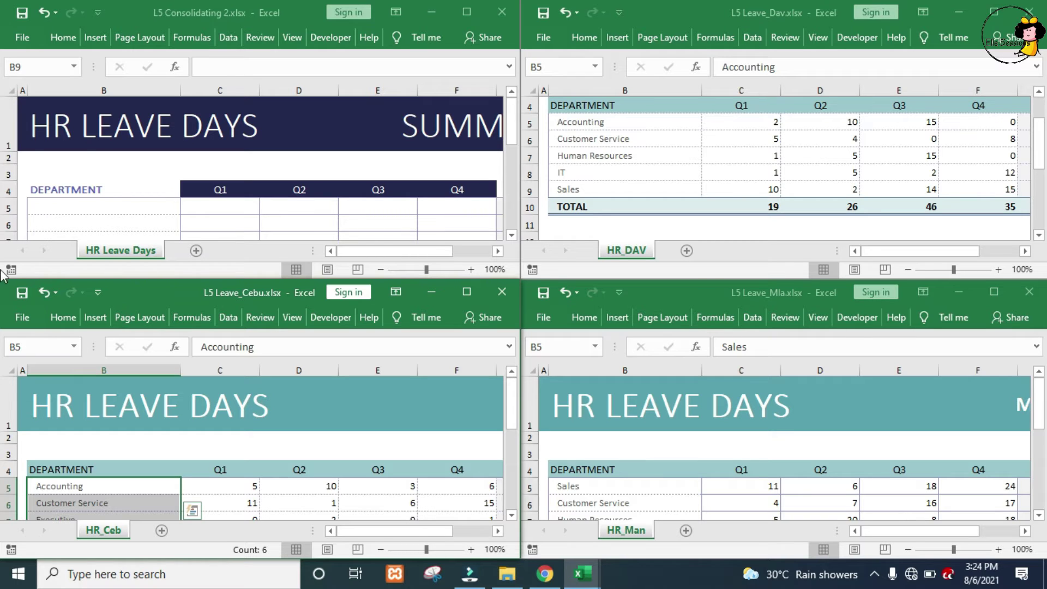
# Starting at summary cell B5, open Consolidate with the Sum function, ready for a reference
pyautogui.click(61, 206)
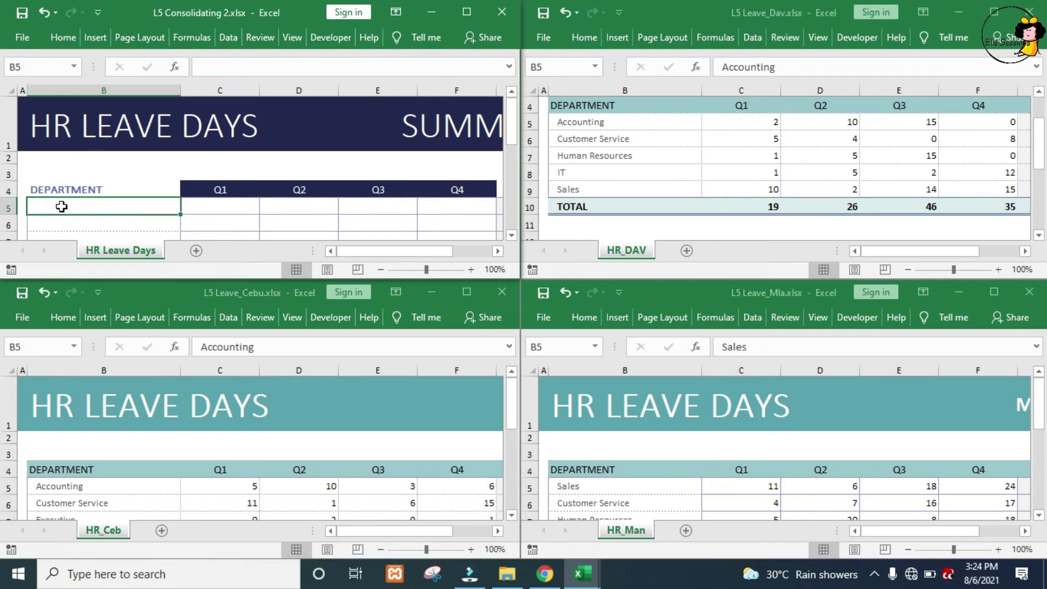
pyautogui.click(230, 38)
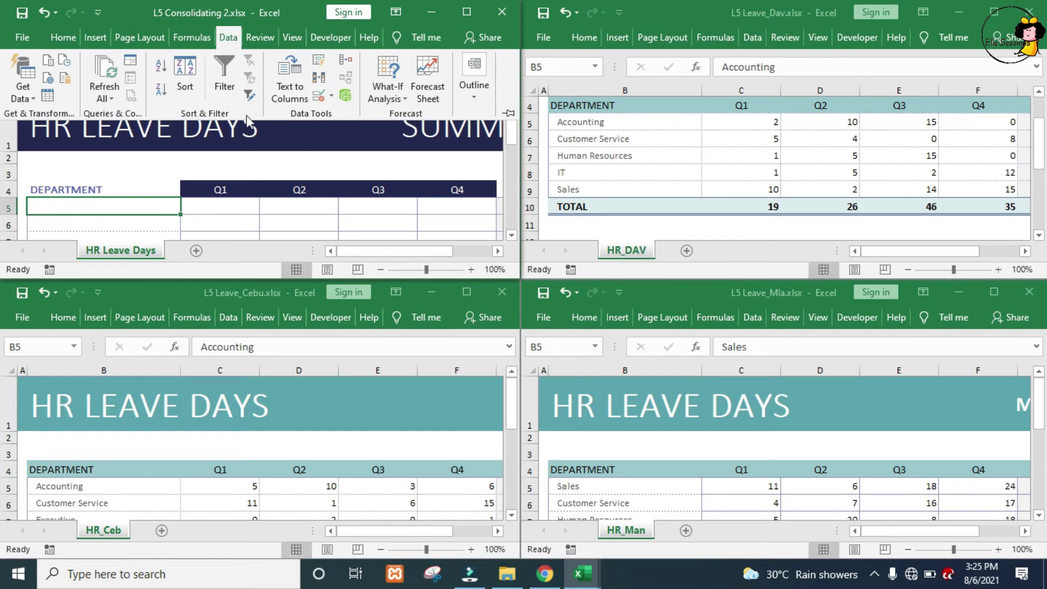
pyautogui.click(348, 60)
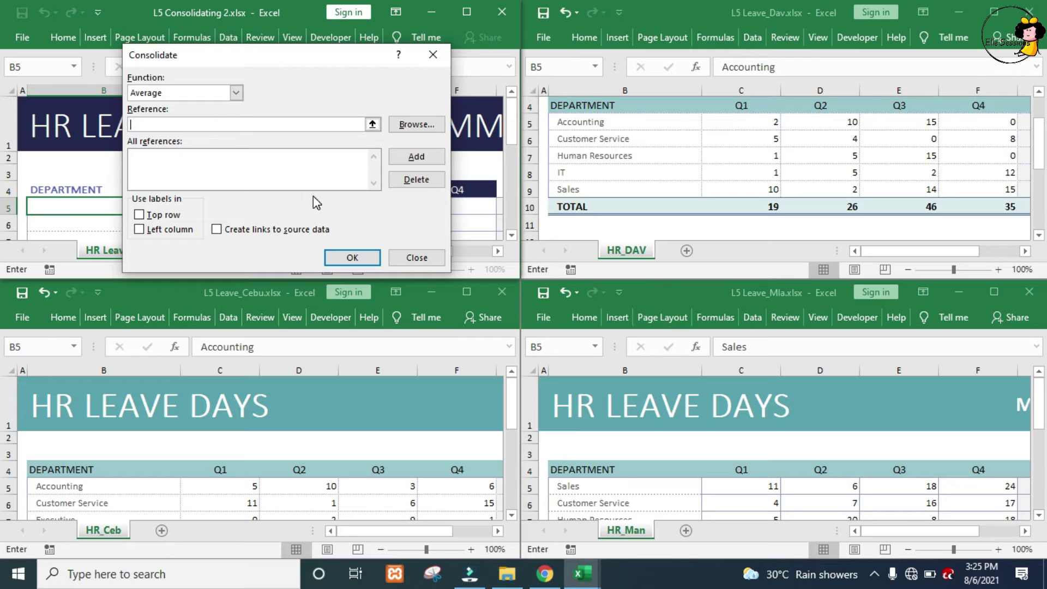
pyautogui.click(236, 93)
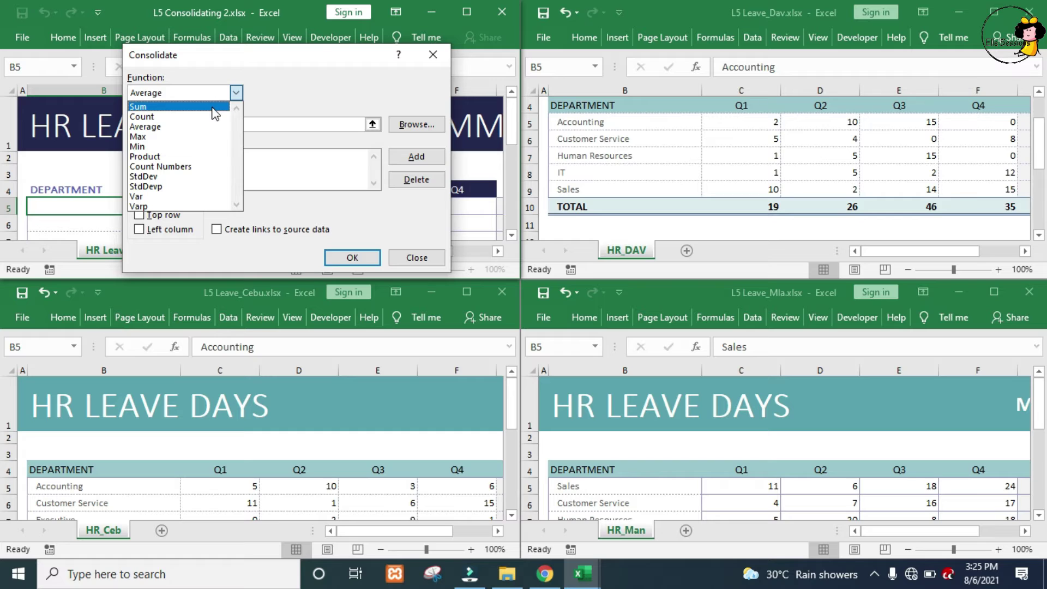
pyautogui.click(215, 107)
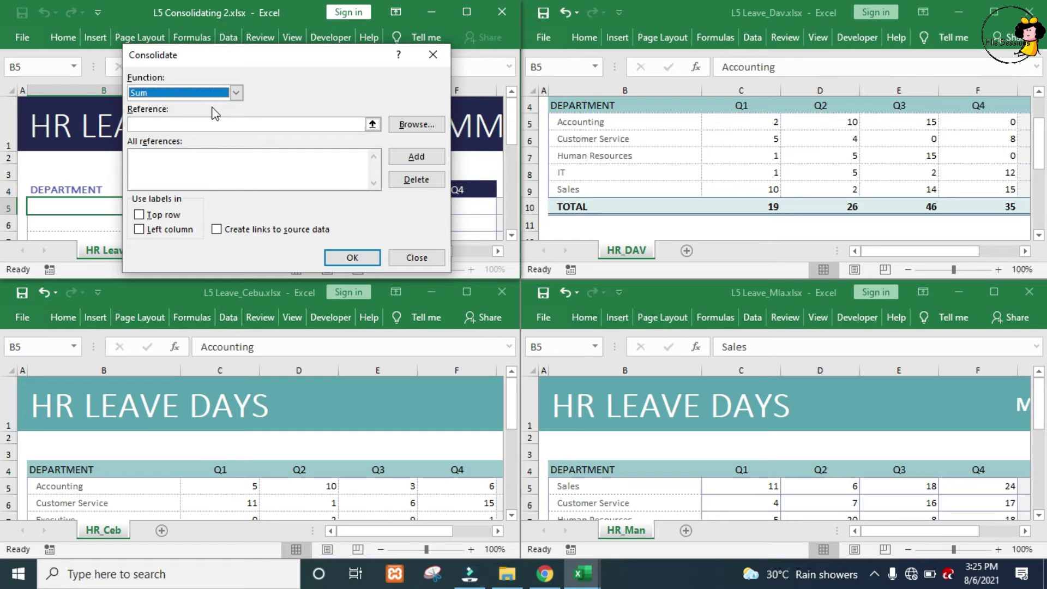
pyautogui.click(233, 128)
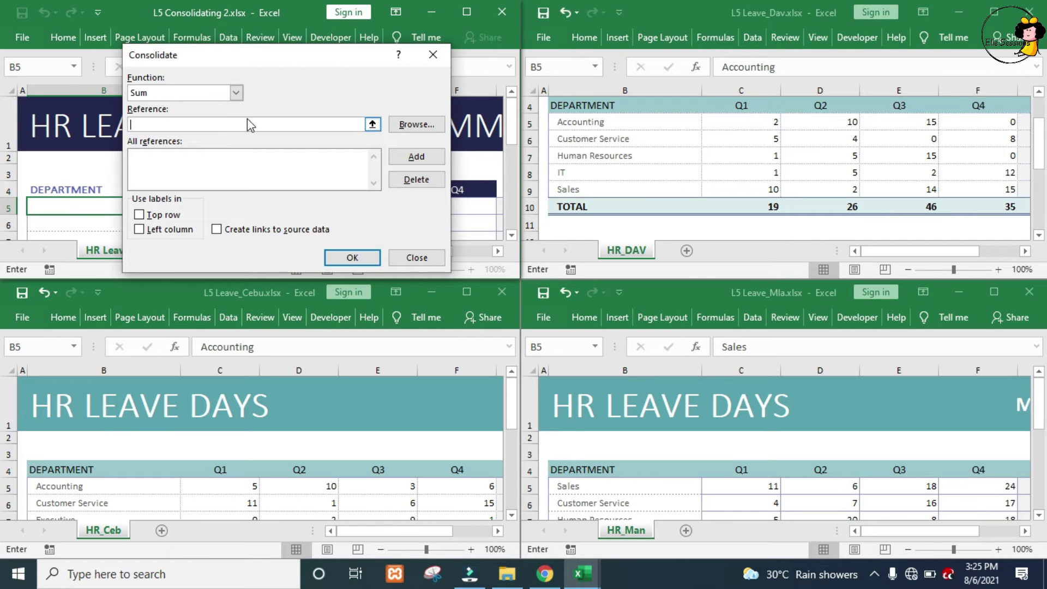
# Add the Manila range B5:G11 as a consolidation source
pyautogui.click(586, 487)
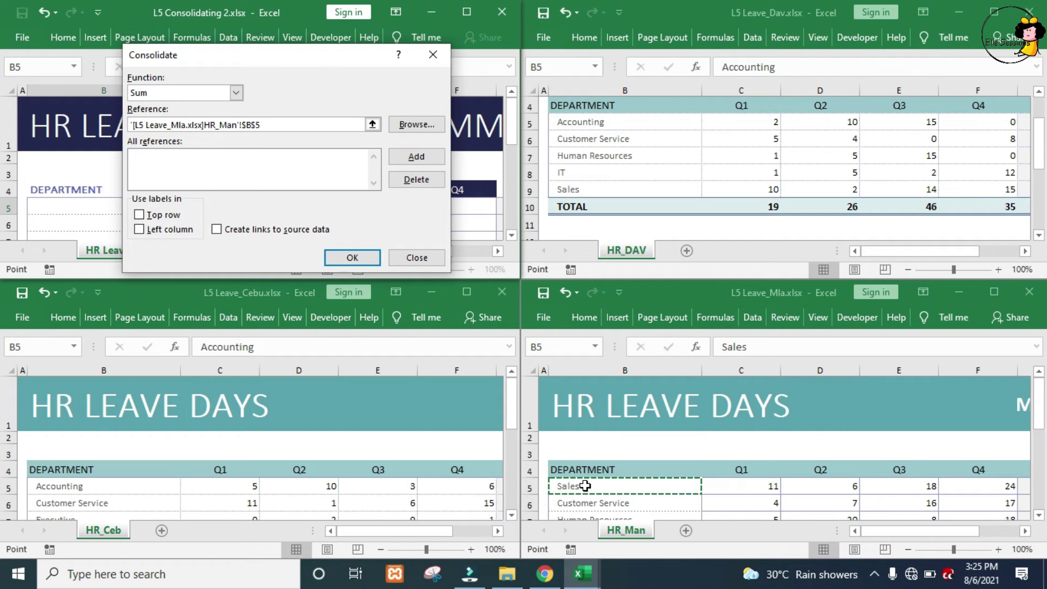
pyautogui.hotkey('shift', 'Right')
pyautogui.hotkey('shift', 'Right')
pyautogui.hotkey('shift', 'Right')
pyautogui.hotkey('shift', 'Right')
pyautogui.hotkey('shift', 'Right')
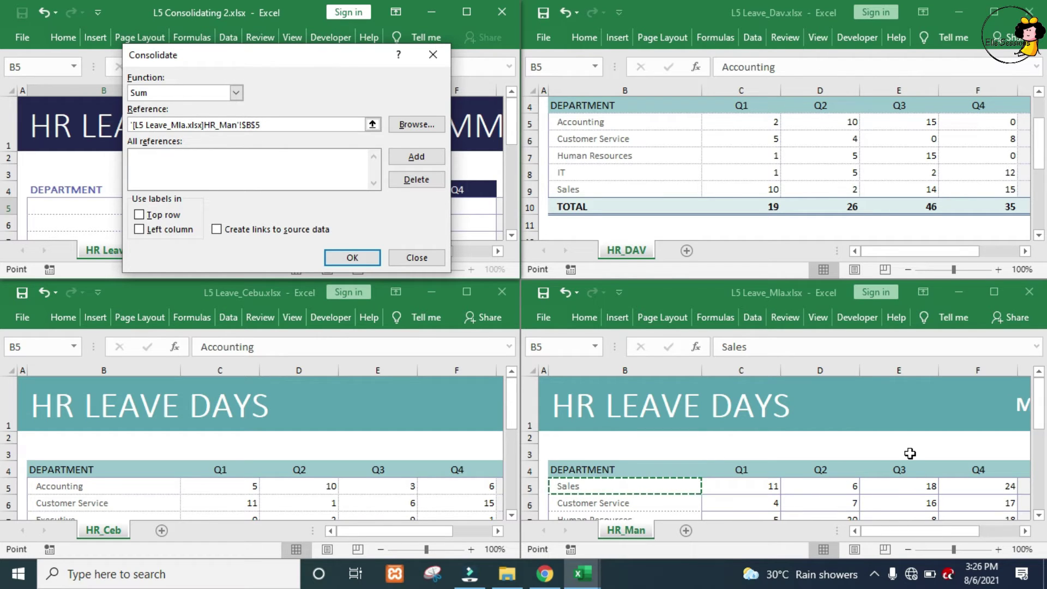
pyautogui.hotkey('shift', 'Down')
pyautogui.hotkey('shift', 'Down')
pyautogui.hotkey('shift', 'Down')
pyautogui.hotkey('shift', 'Down')
pyautogui.hotkey('shift', 'Down')
pyautogui.hotkey('shift', 'Down')
pyautogui.hotkey('shift', 'Down')
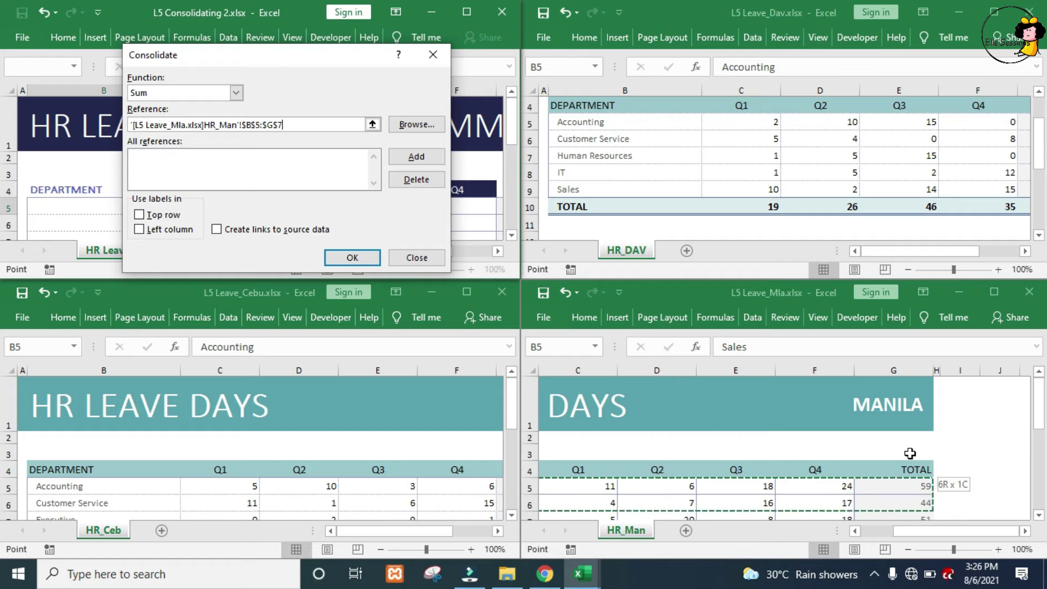
pyautogui.hotkey('shift', 'Up')
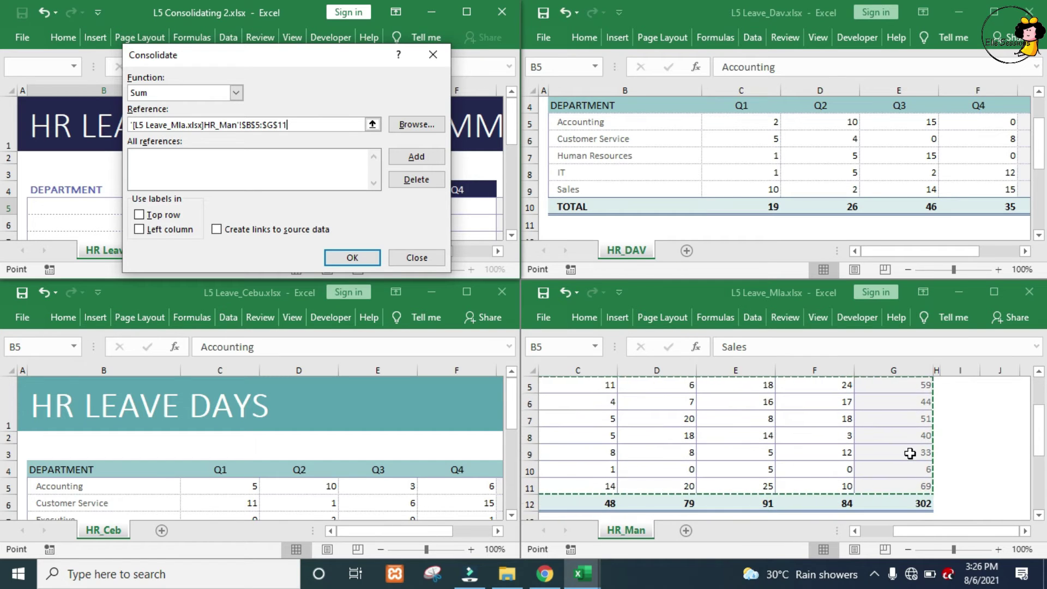
pyautogui.click(416, 156)
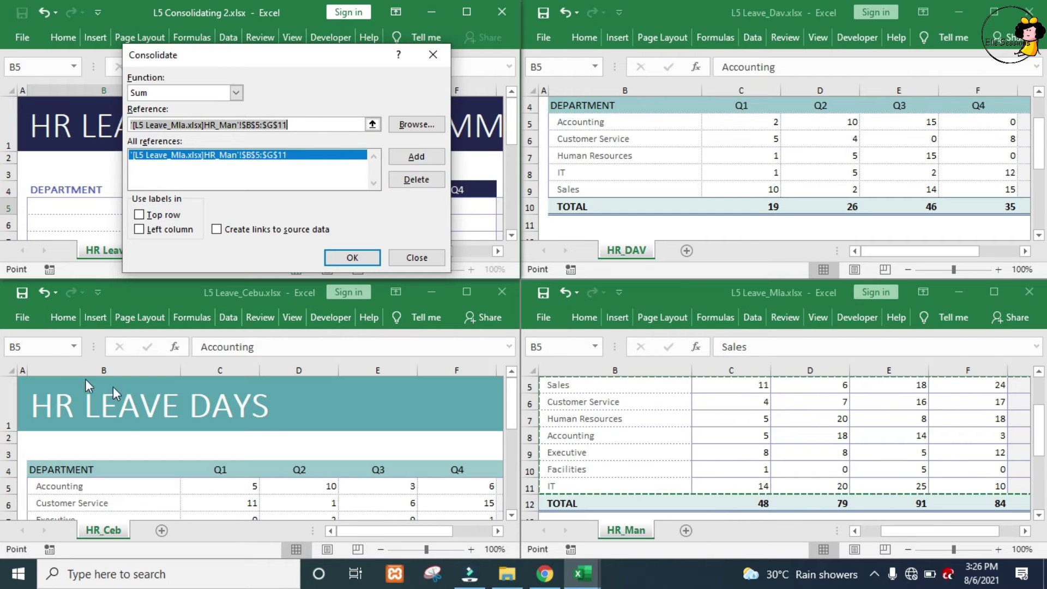
# Add the Cebu range B5:G10 as a consolidation source
pyautogui.click(57, 486)
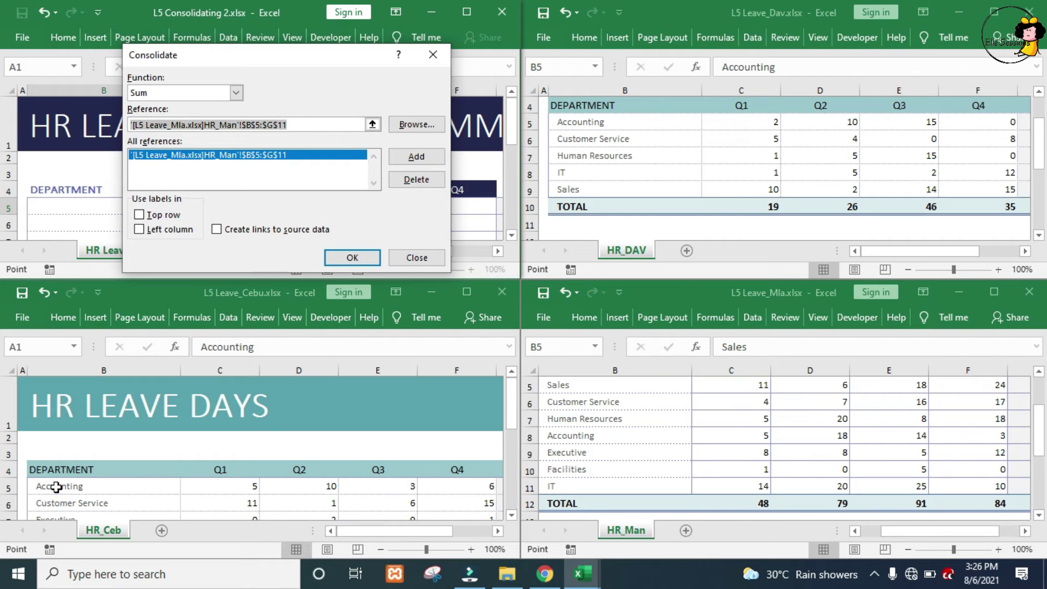
pyautogui.click(57, 487)
pyautogui.moveTo(56, 486); pyautogui.dragTo(412, 491)
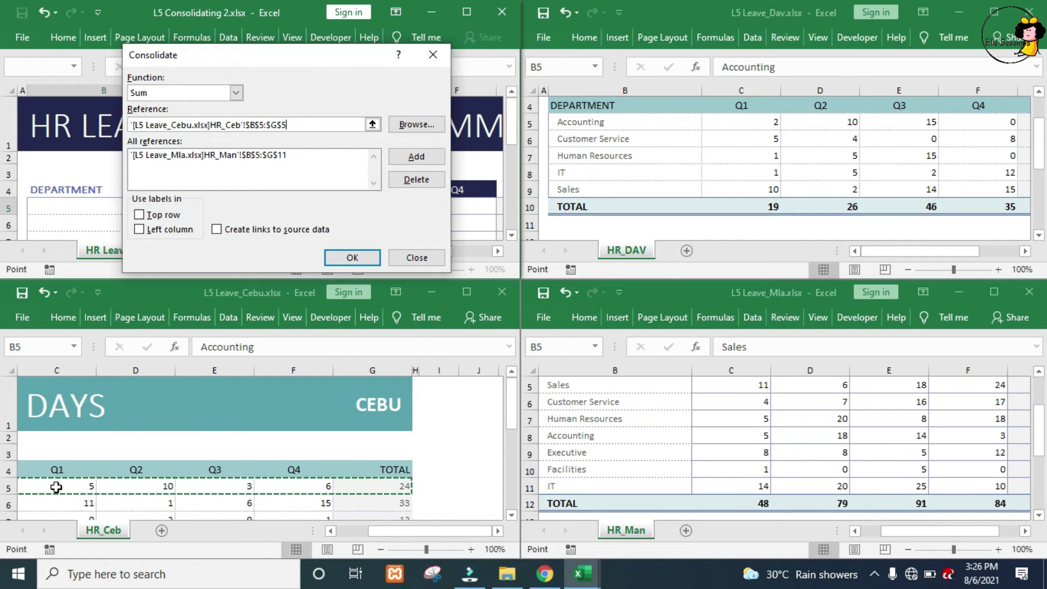
pyautogui.hotkey('shift', 'Down')
pyautogui.hotkey('shift', 'Down')
pyautogui.hotkey('shift', 'Down')
pyautogui.hotkey('shift', 'Down')
pyautogui.hotkey('shift', 'Down')
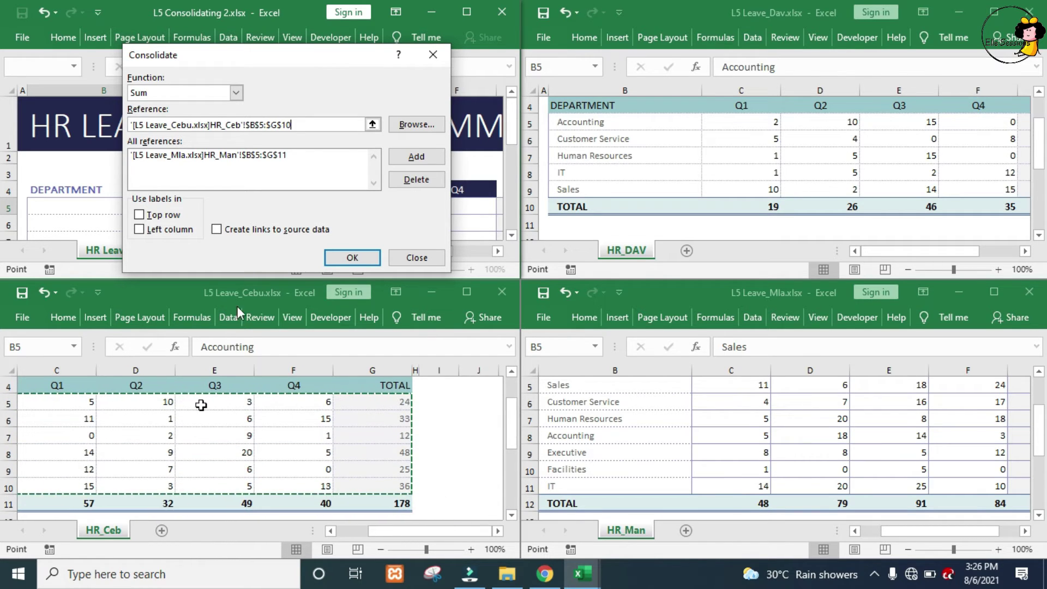
pyautogui.hotkey('alt', 'a')
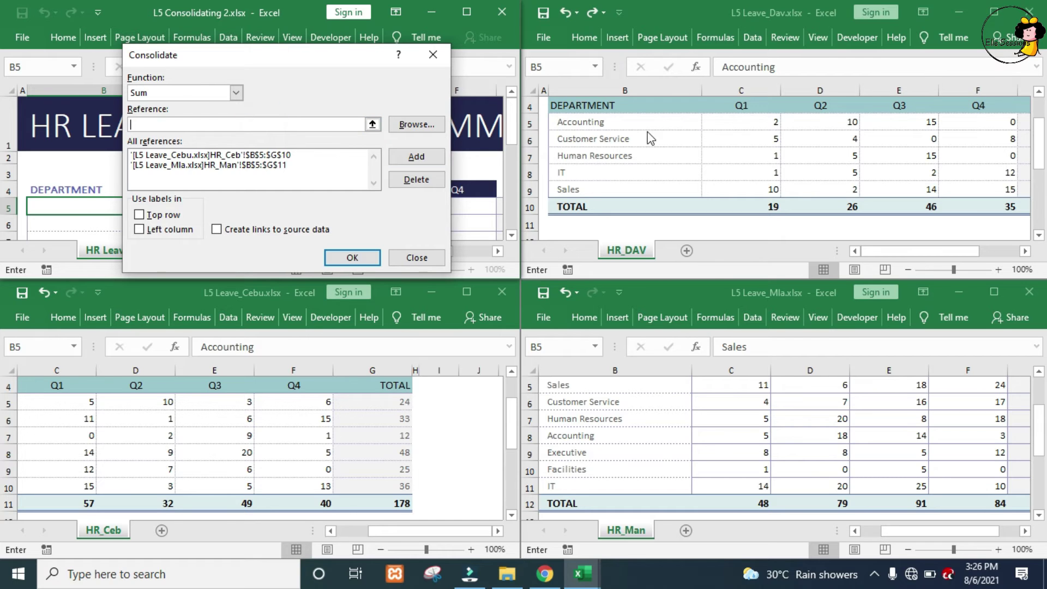
# Add the Davao range B5:G9 as a consolidation source
pyautogui.click(616, 122)
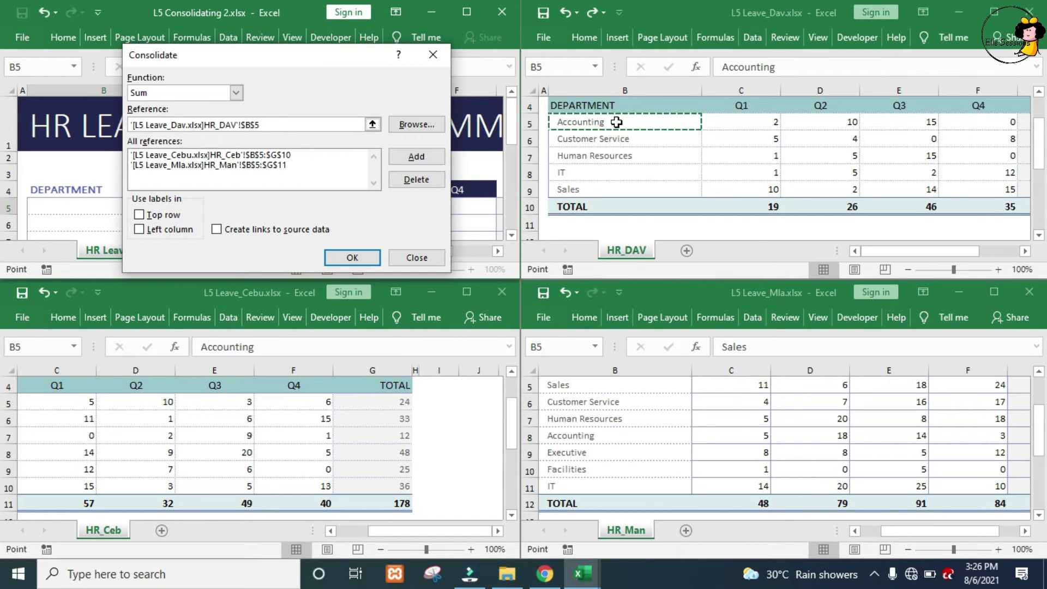
pyautogui.hotkey('shift', 'Right')
pyautogui.hotkey('shift', 'Right')
pyautogui.hotkey('shift', 'Right')
pyautogui.hotkey('shift', 'Right')
pyautogui.hotkey('shift', 'Right')
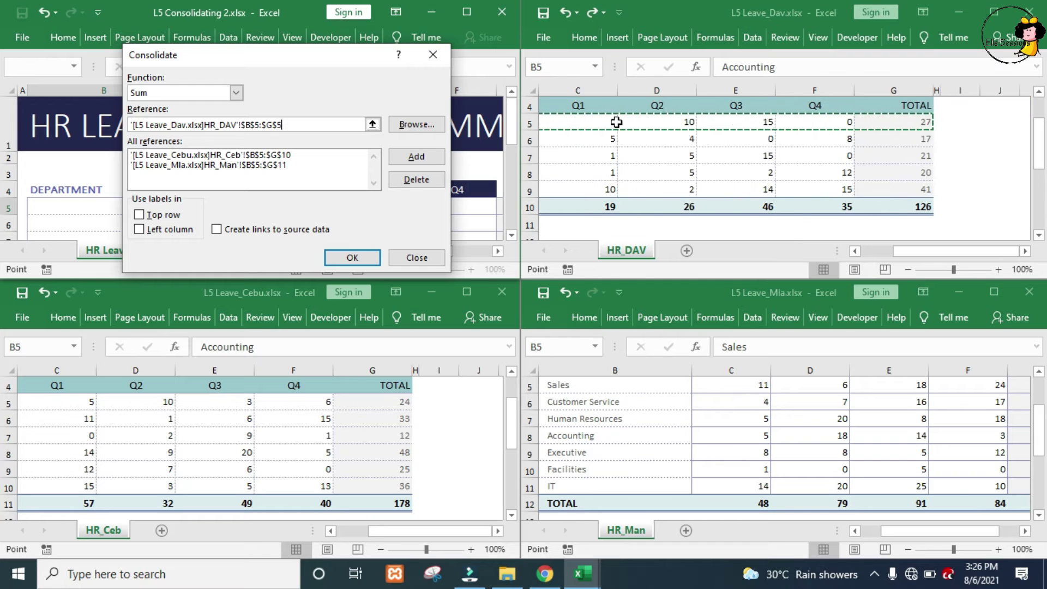
pyautogui.hotkey('shift', 'Down')
pyautogui.hotkey('shift', 'Down')
pyautogui.hotkey('shift', 'Down')
pyautogui.hotkey('shift', 'Down')
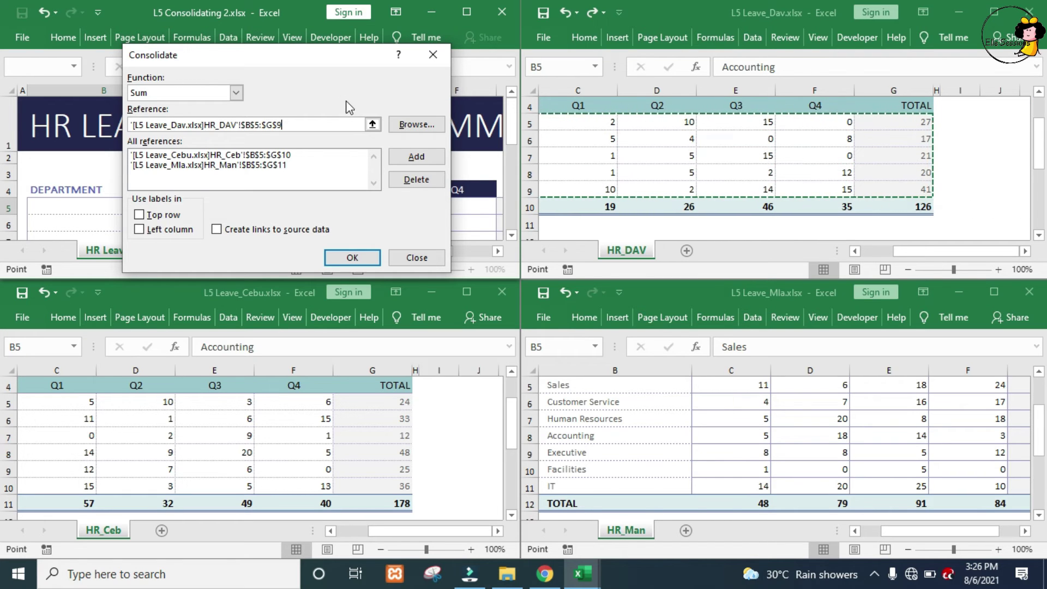
pyautogui.click(417, 156)
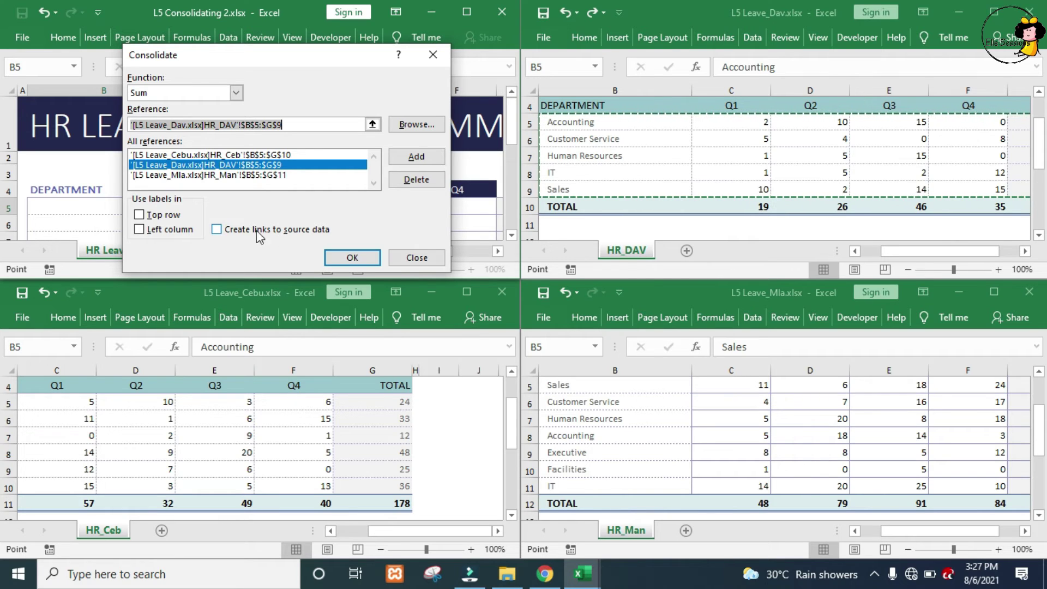
# Use left-column labels and sum the branches, giving Accounting Q1–Q4 as 12, 38, 32, 9
pyautogui.click(140, 230)
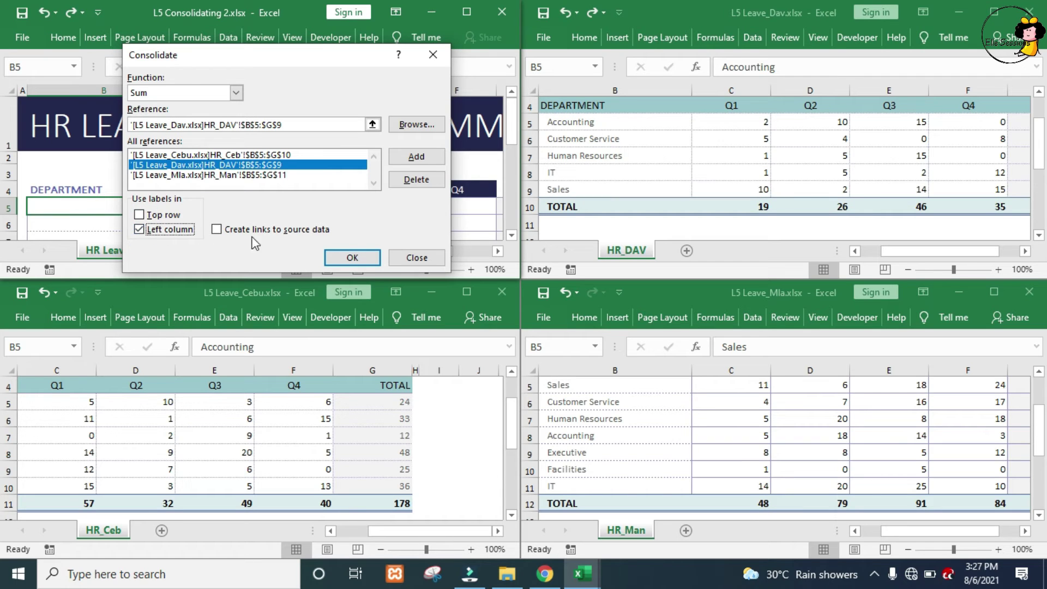
pyautogui.click(350, 259)
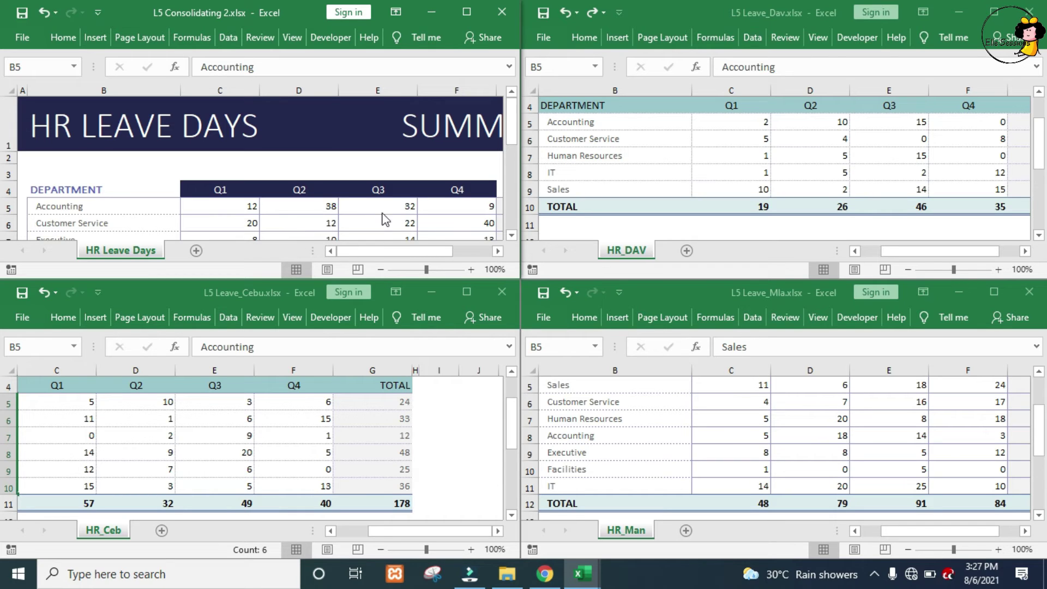
pyautogui.hotkey('ctrl', 'shift', 'End')
pyautogui.click(238, 205)
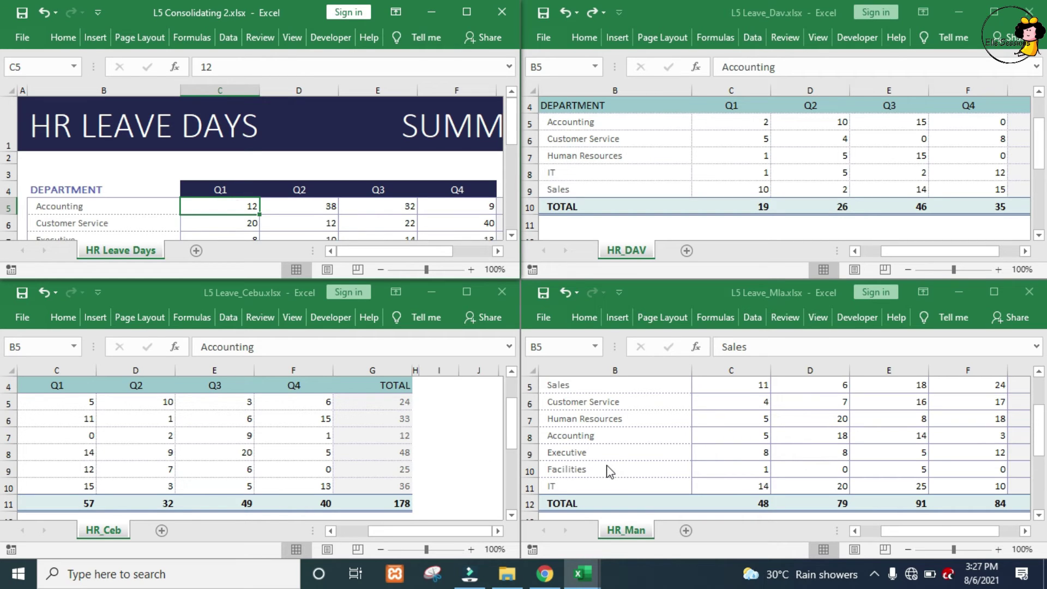
pyautogui.click(350, 532)
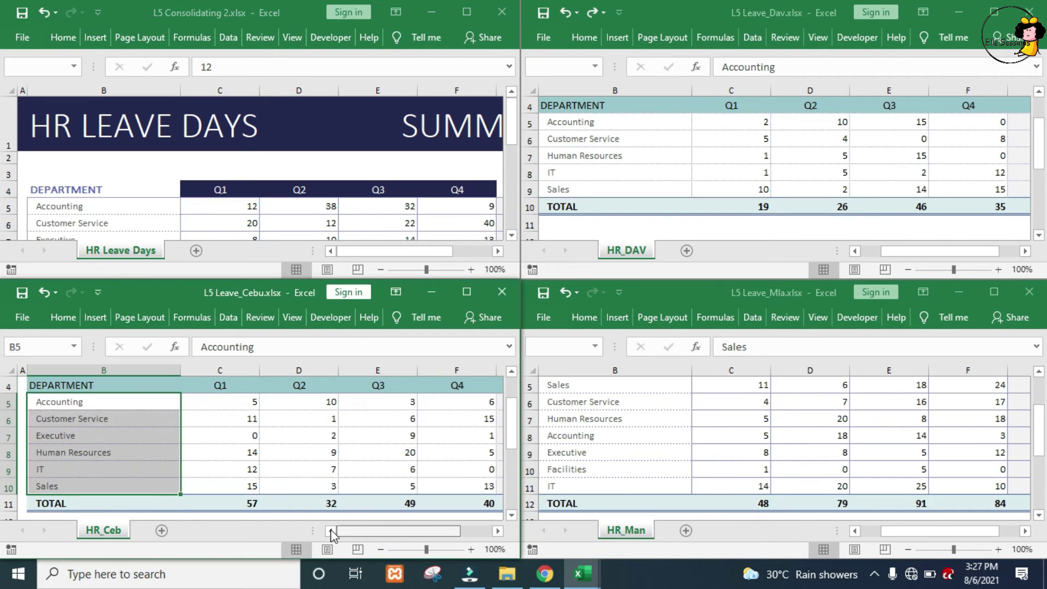
pyautogui.click(244, 402)
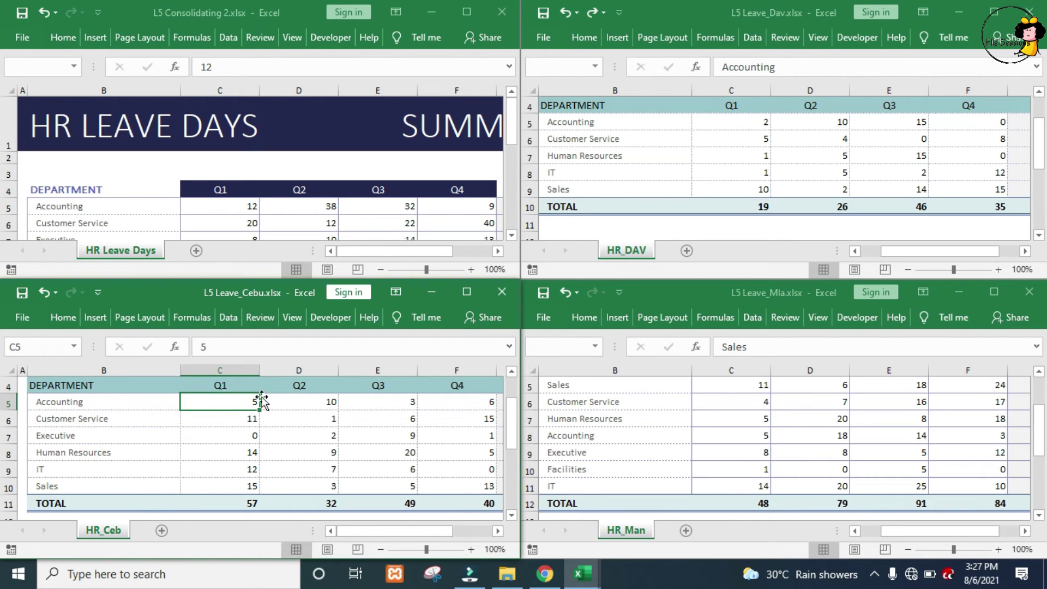
pyautogui.click(747, 386)
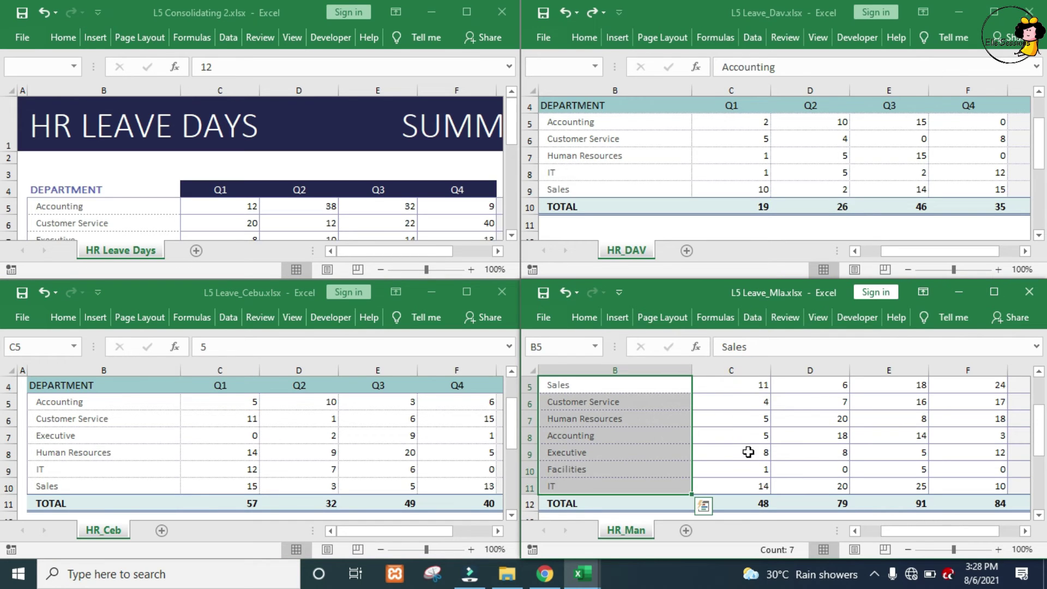
pyautogui.click(750, 435)
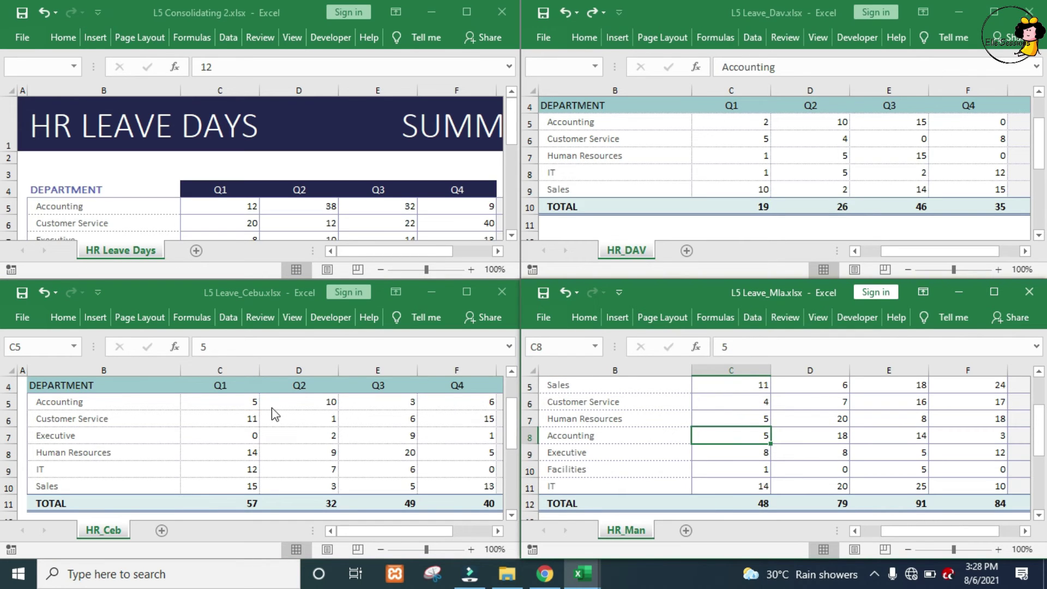
pyautogui.click(242, 401)
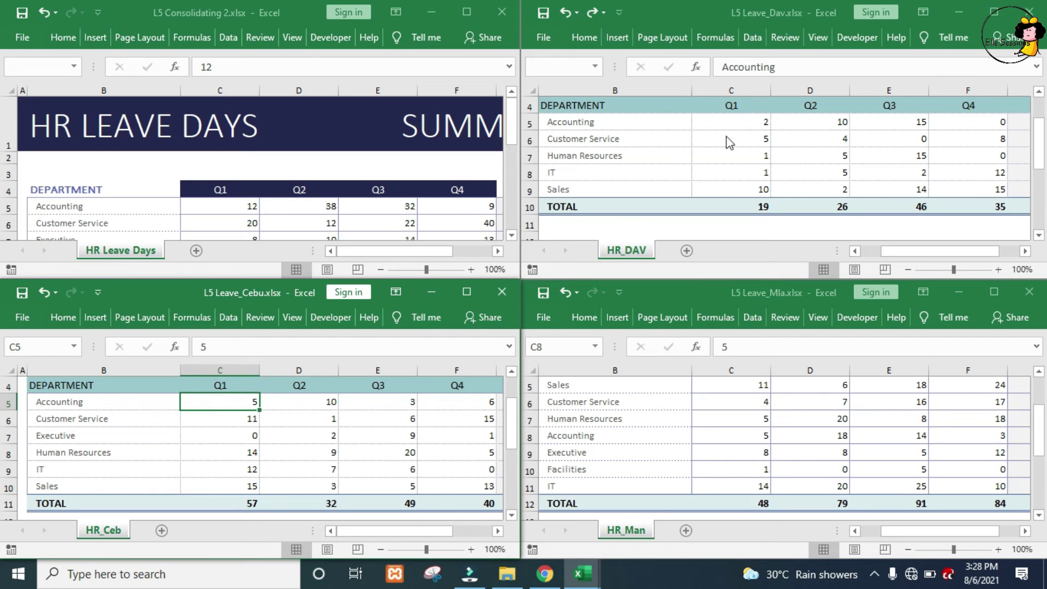
pyautogui.click(759, 126)
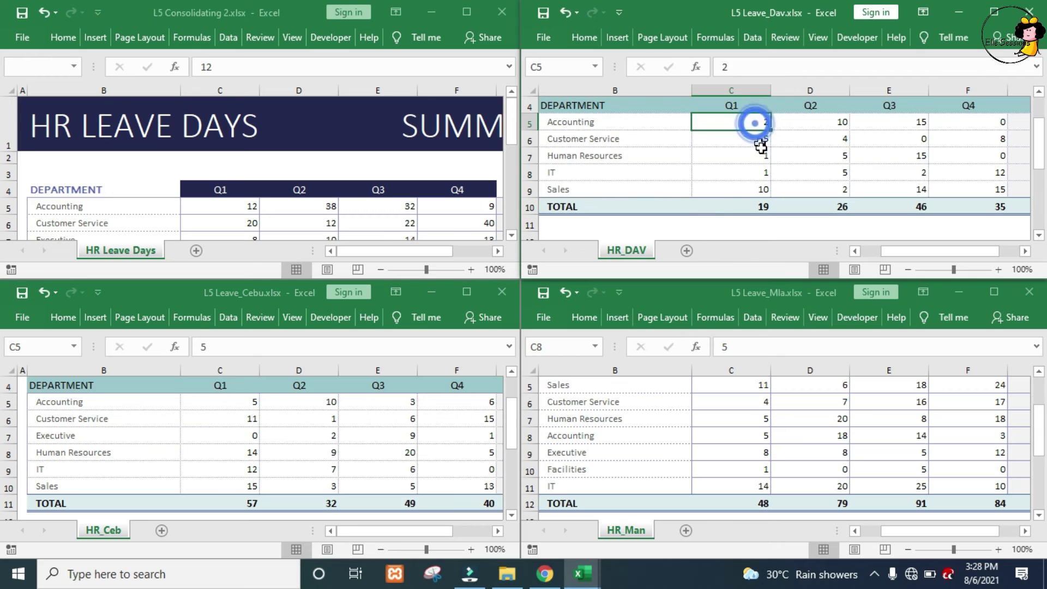
pyautogui.click(240, 204)
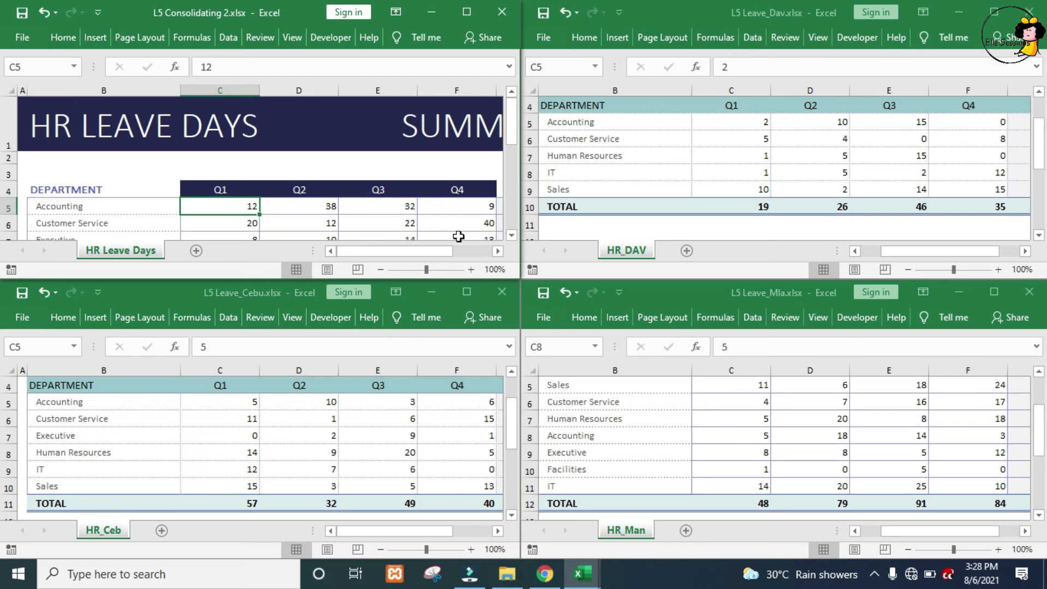
# Scroll down and select B15 as the start of the second DEPARTMENT table
pyautogui.scroll(-3, 298, 213)
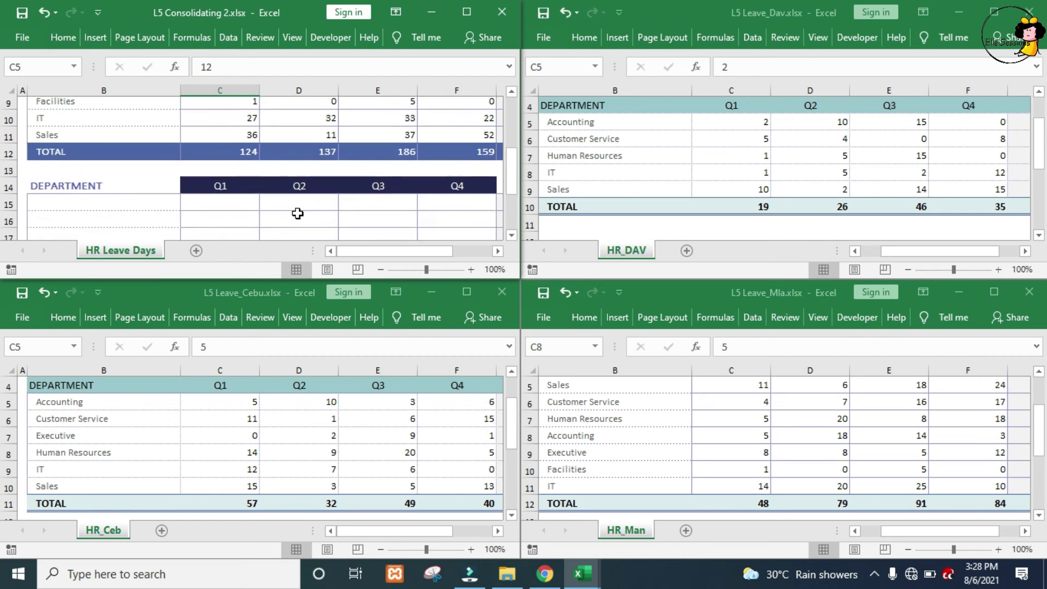
pyautogui.scroll(-1, 297, 213)
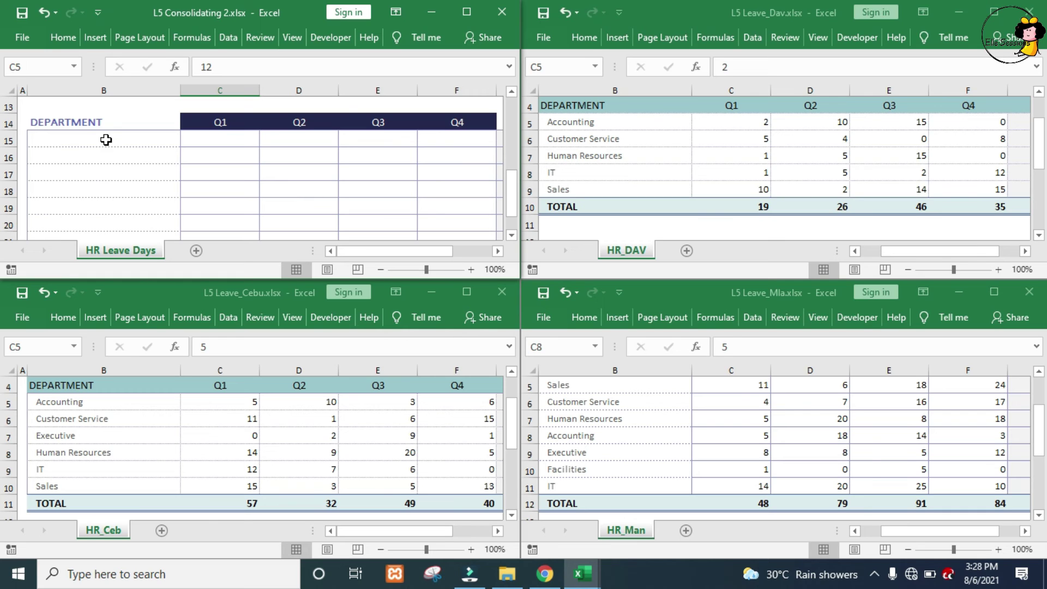
pyautogui.click(107, 140)
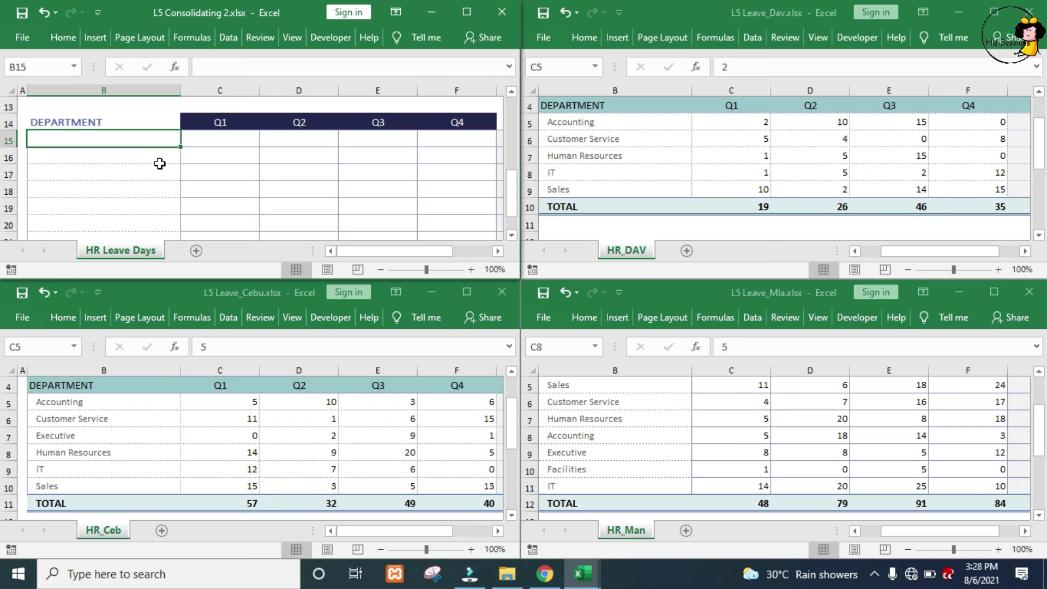
# Consolidate the same three branch ranges with the Average function into the second table
pyautogui.click(229, 38)
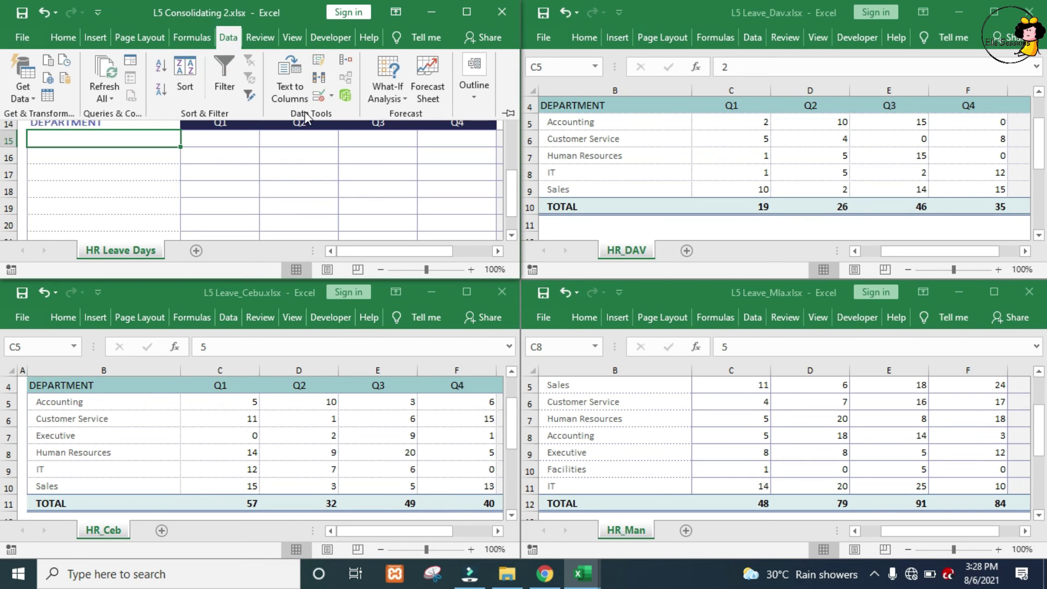
pyautogui.click(304, 116)
pyautogui.click(346, 60)
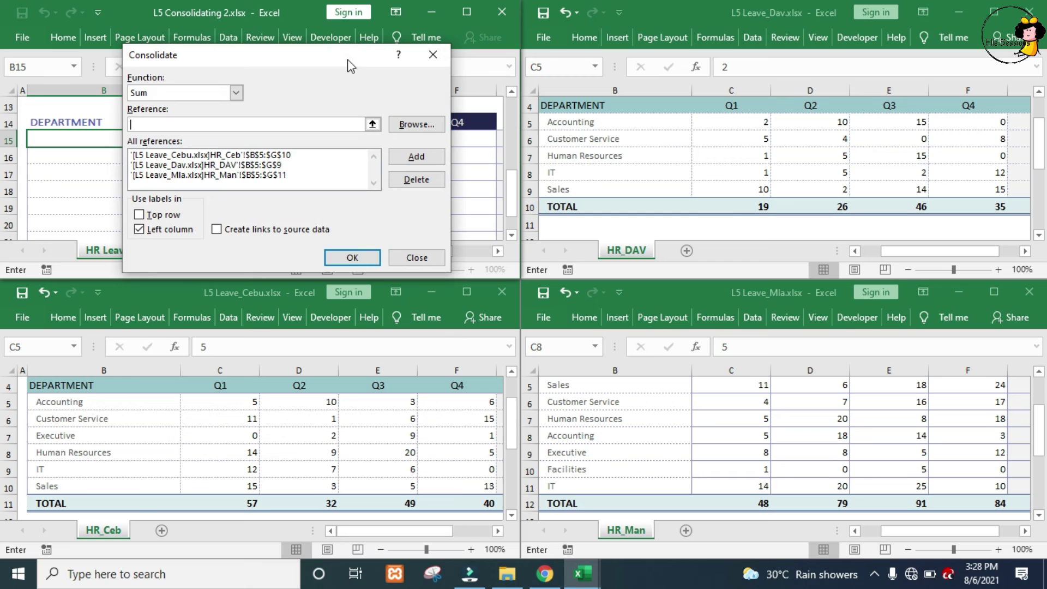
pyautogui.click(236, 92)
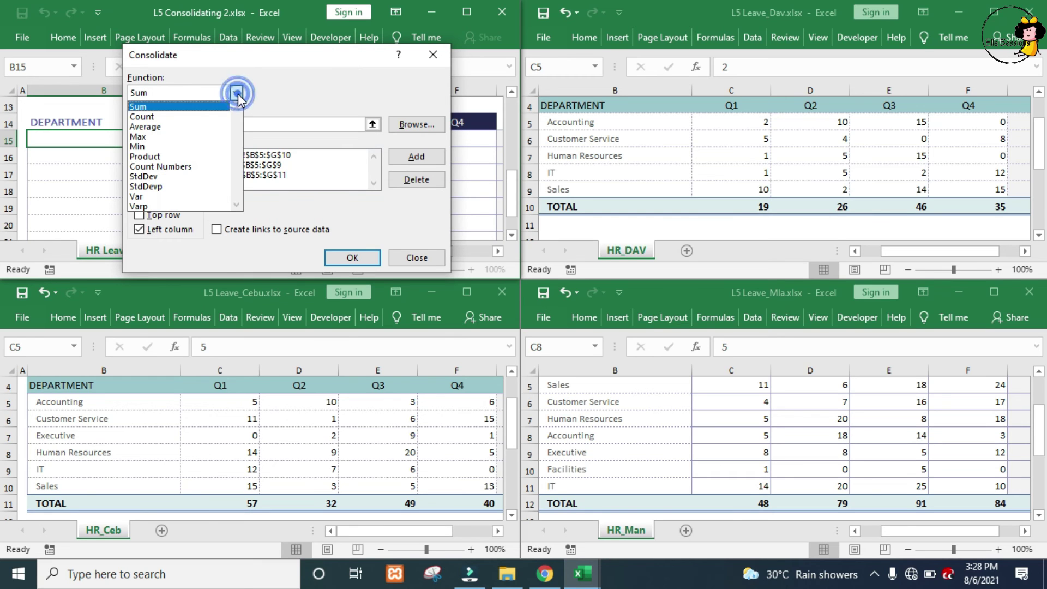
pyautogui.click(202, 128)
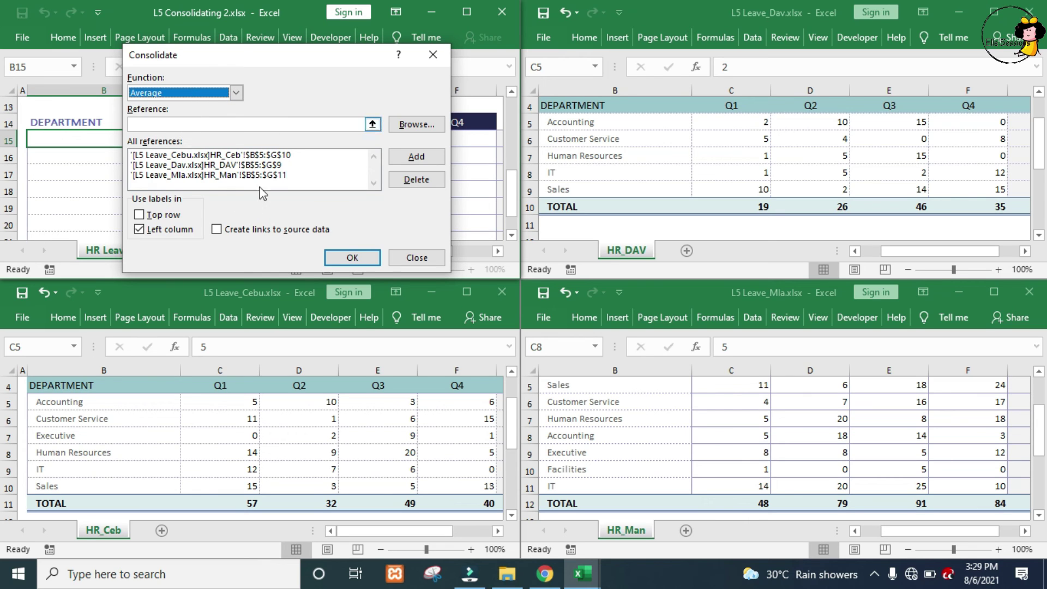
pyautogui.click(351, 258)
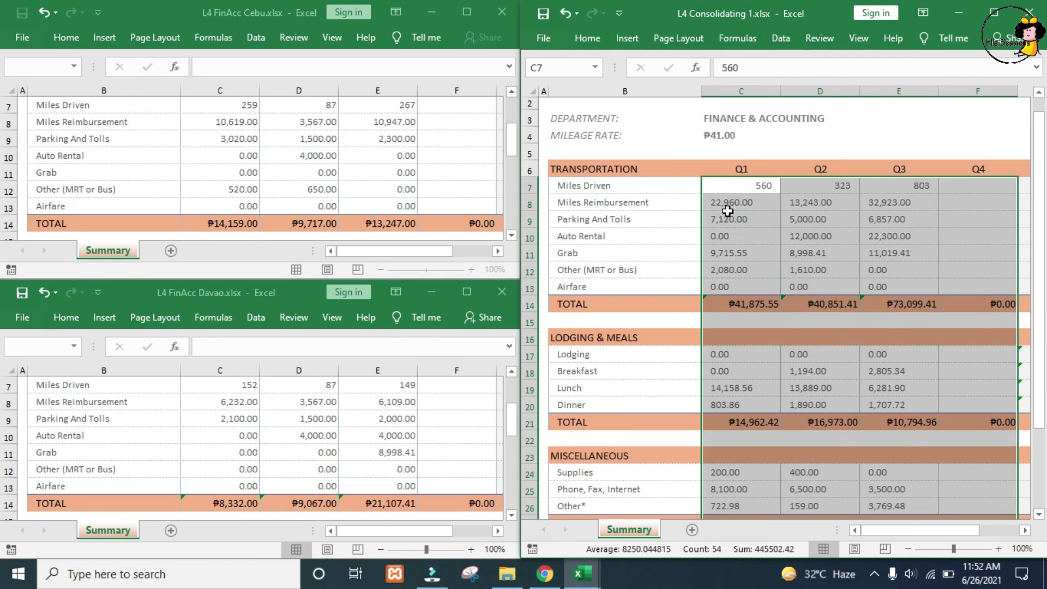
pyautogui.click(730, 204)
pyautogui.click(1040, 92)
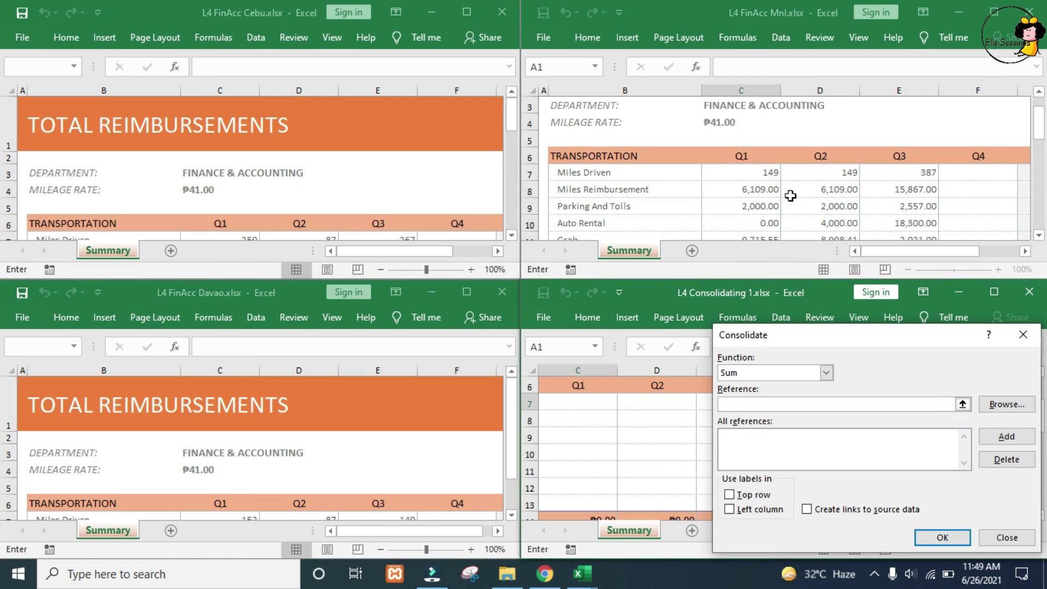
pyautogui.moveTo(758, 174); pyautogui.dragTo(994, 190)
pyautogui.click(1006, 437)
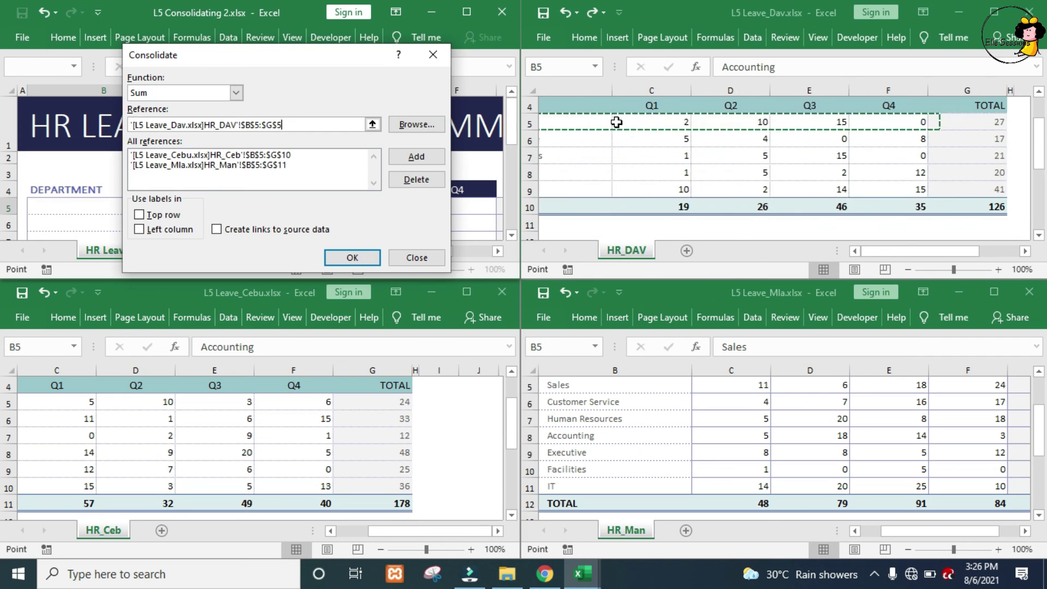
pyautogui.click(417, 158)
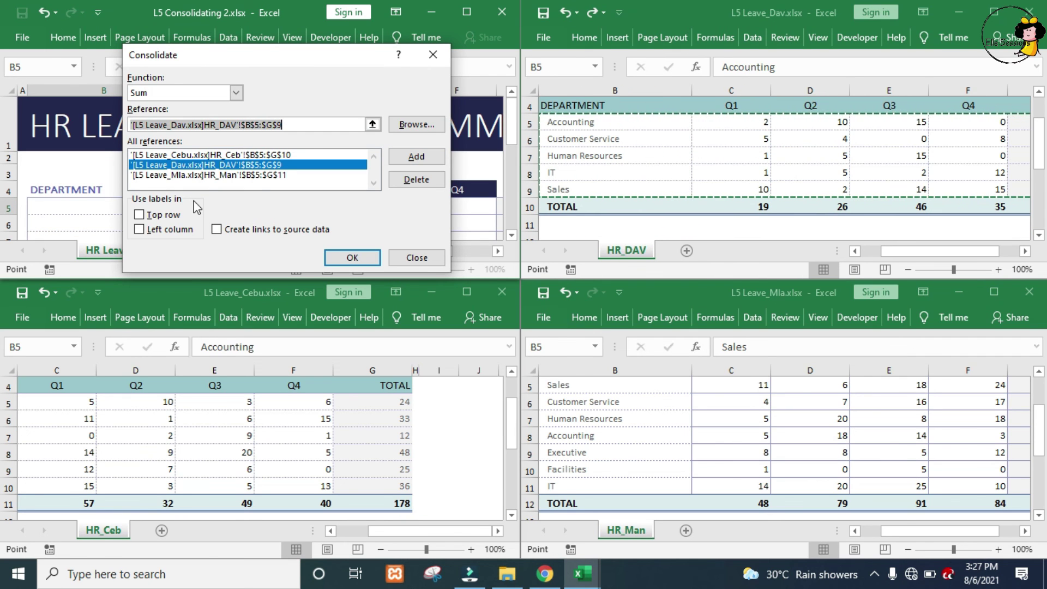
pyautogui.click(186, 231)
pyautogui.press('Return')
pyautogui.click(256, 210)
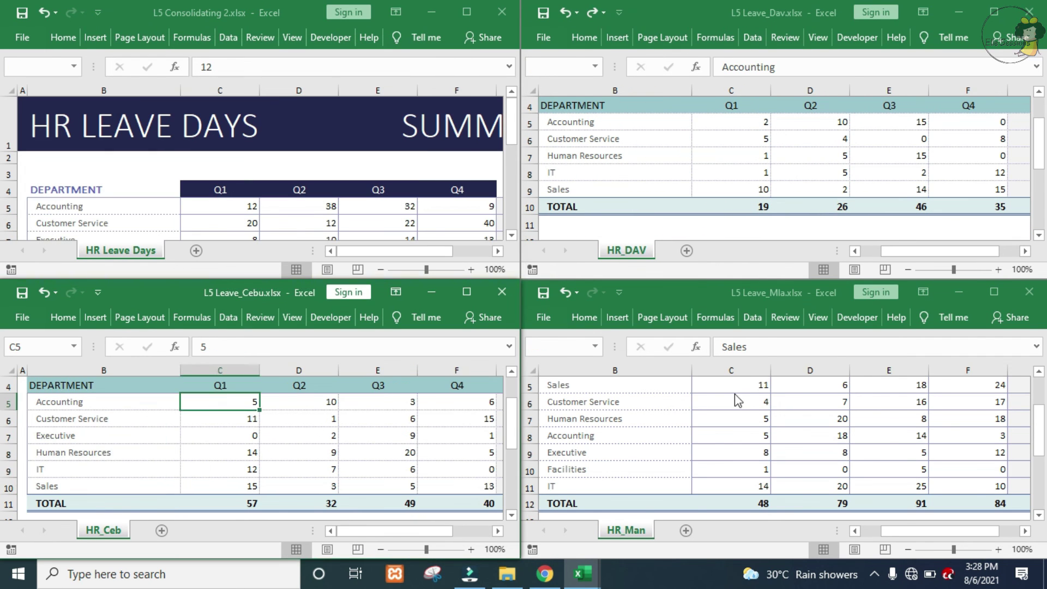